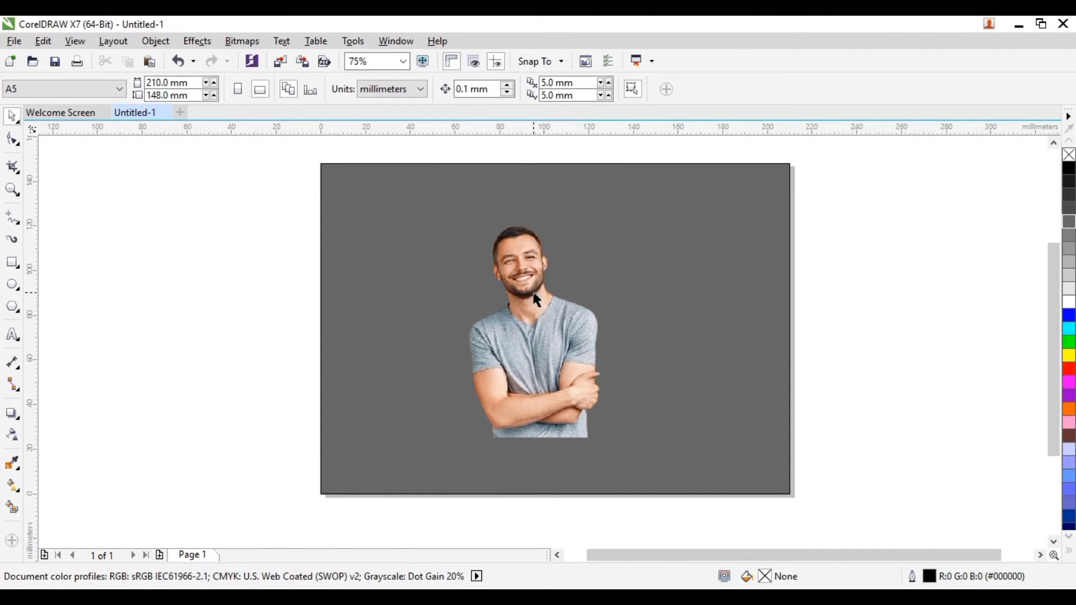
Move the man's photo to the left half of the page, centred at about X 64 mm, Y 74 mm.
left_click(531, 293)
left_click_drag(555, 304, 524, 309)
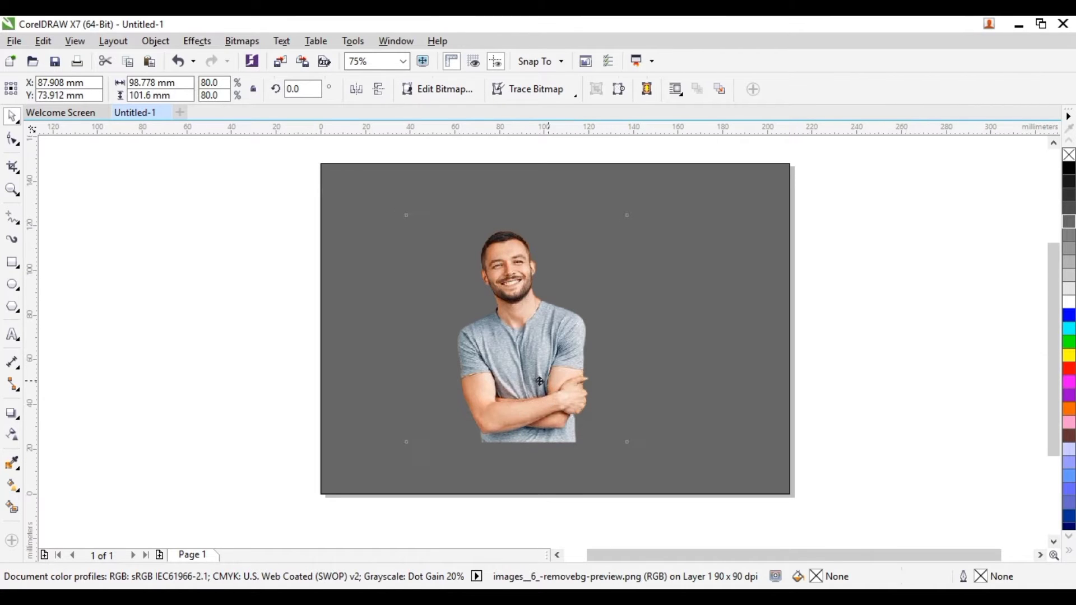
left_click_drag(541, 381, 479, 358)
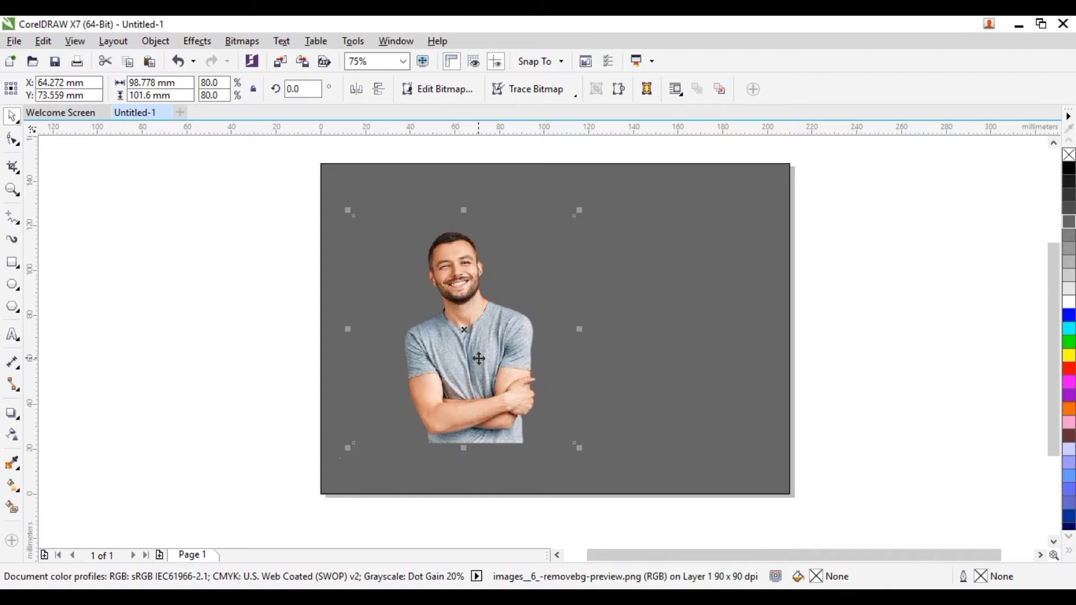
Place a copy of the man's photo on the right half of the page, level with the original.
key("ctrl+d")
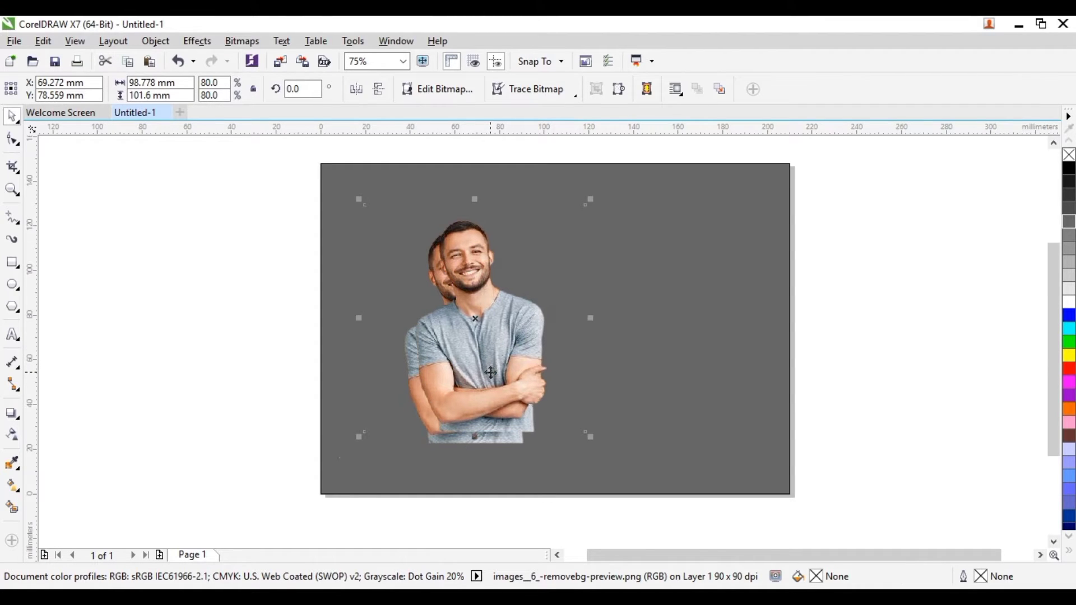
key("Delete")
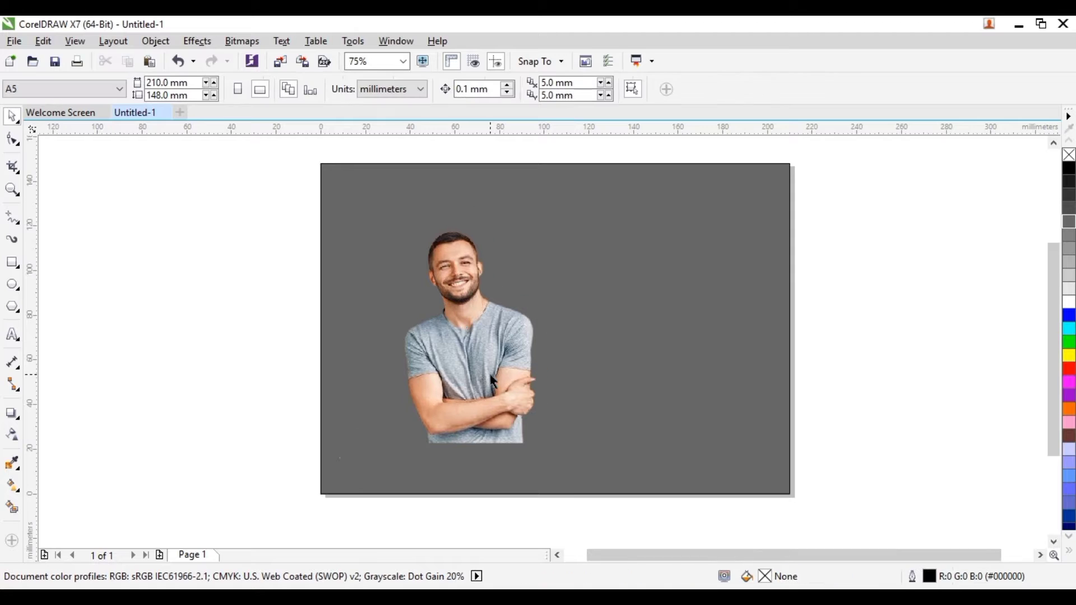
left_click(476, 331)
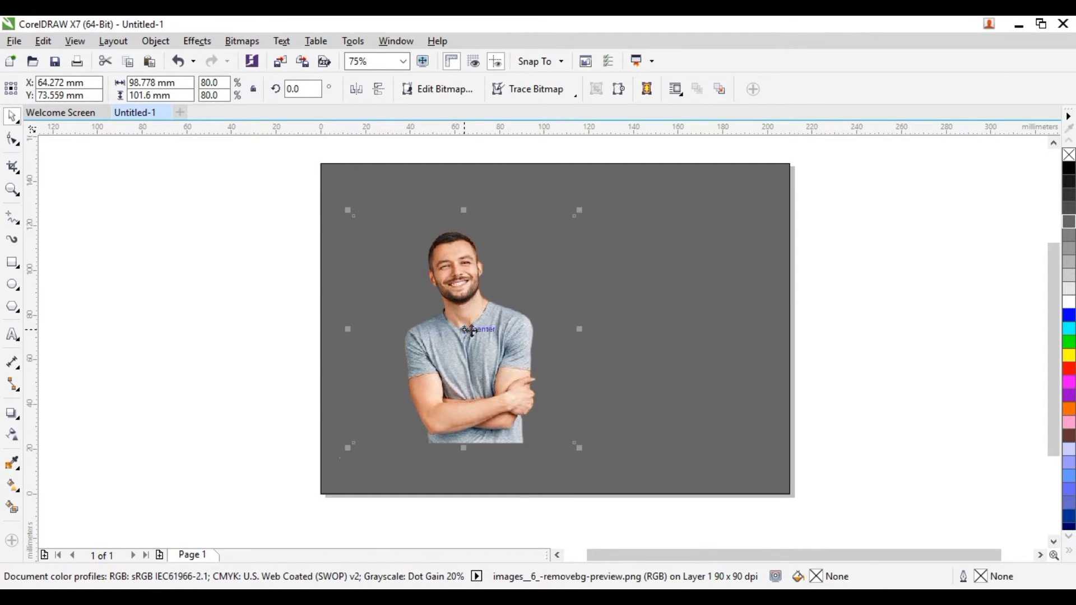
left_click_drag(471, 331, 670, 334)
right_click(670, 335)
left_click(489, 346)
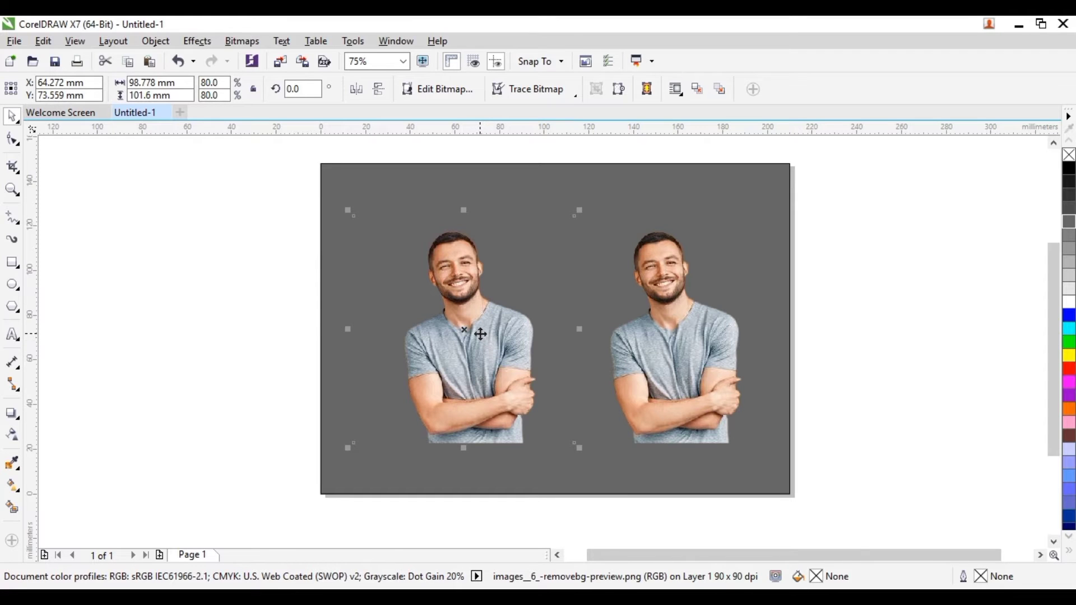
left_click_drag(482, 336, 609, 331)
right_click(609, 330)
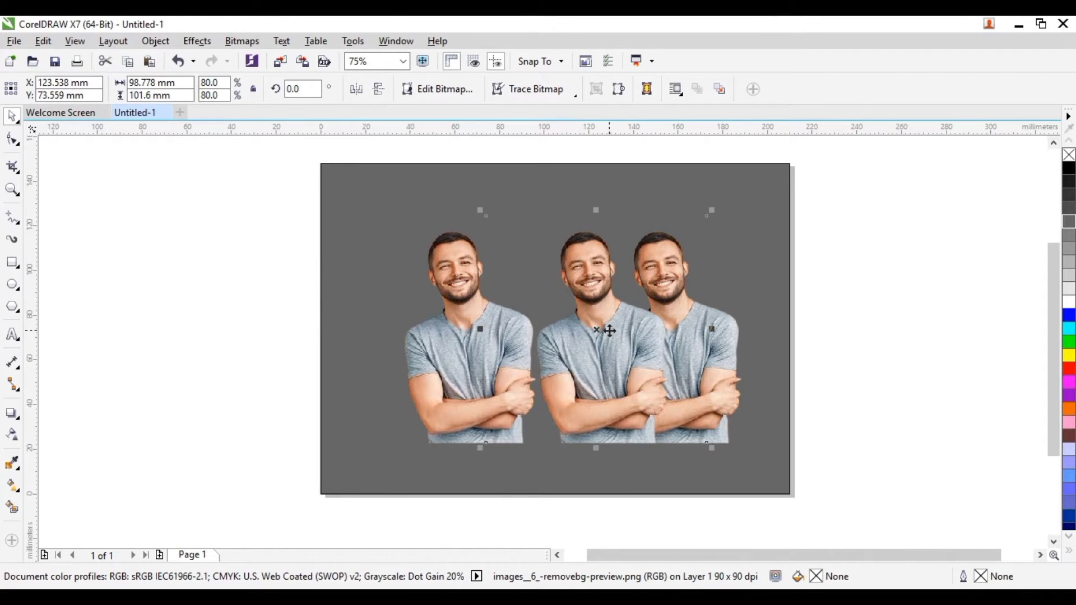
key("Delete")
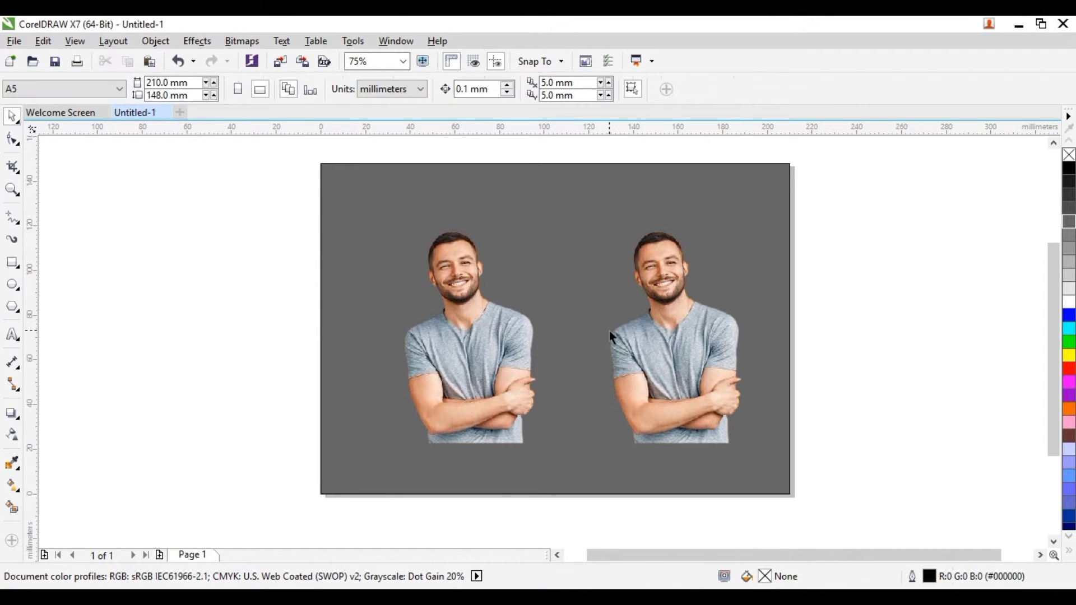
Turn the left photo into a black silhouette by setting its brightness, contrast and intensity to -100.
left_click(475, 312)
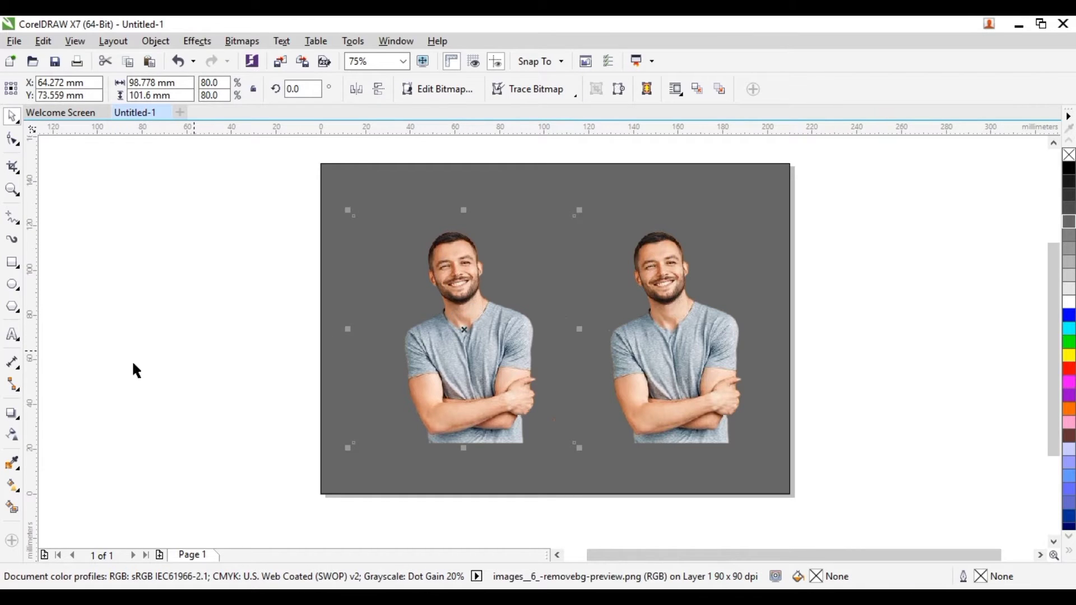
left_click(197, 42)
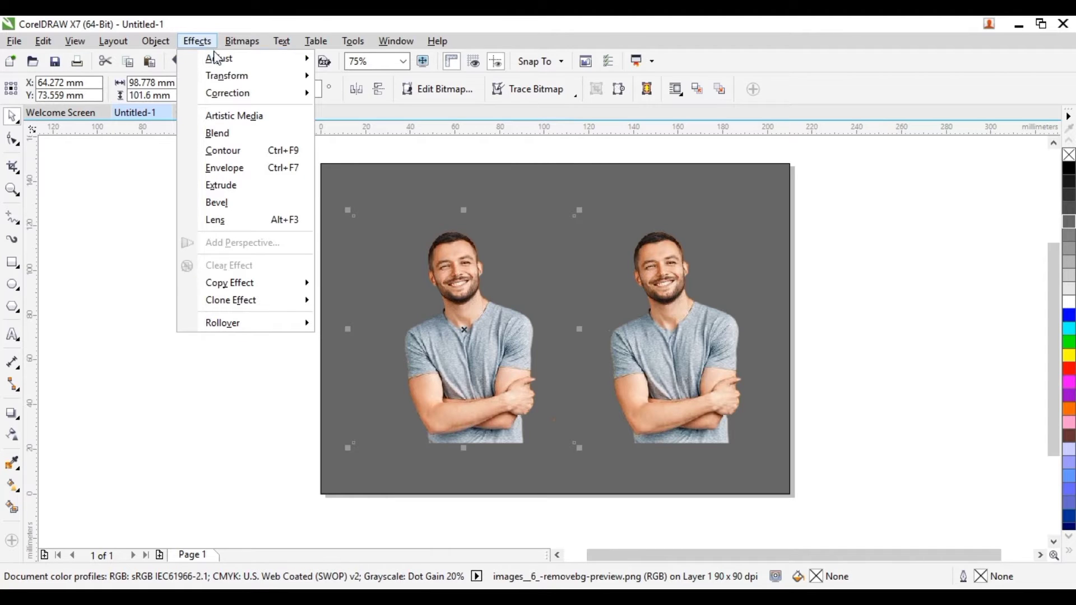
mouse_move(223, 60)
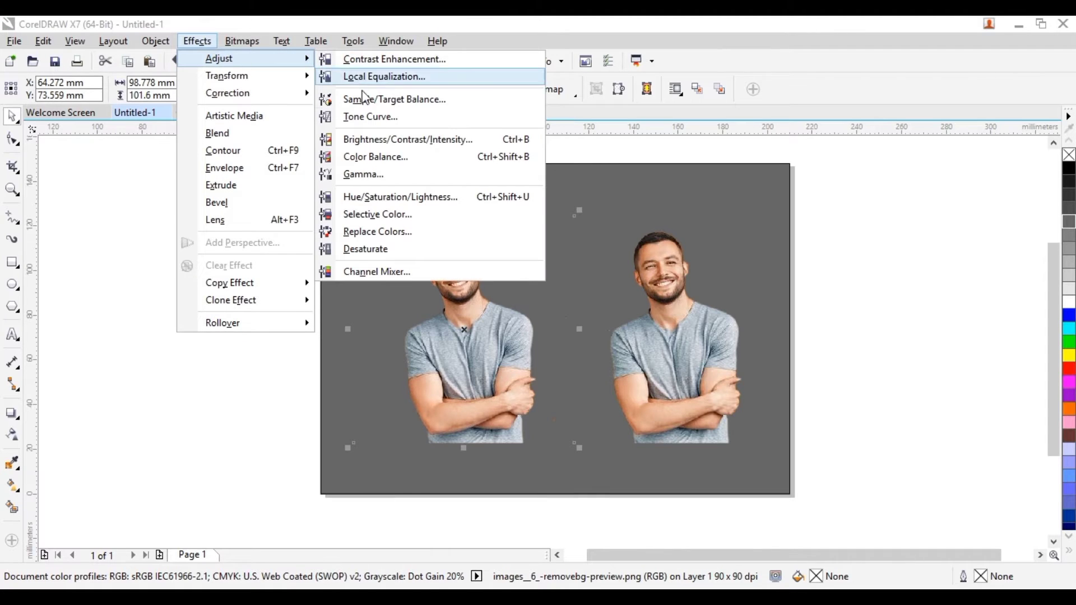
left_click(388, 141)
left_click(587, 267)
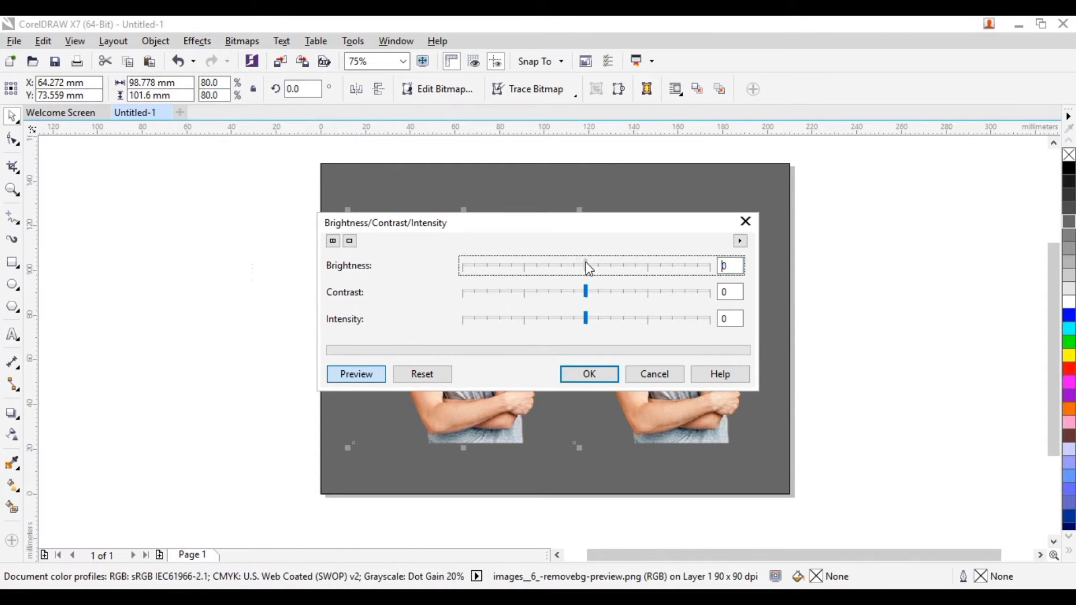
left_click_drag(588, 268, 443, 271)
left_click_drag(586, 291, 510, 297)
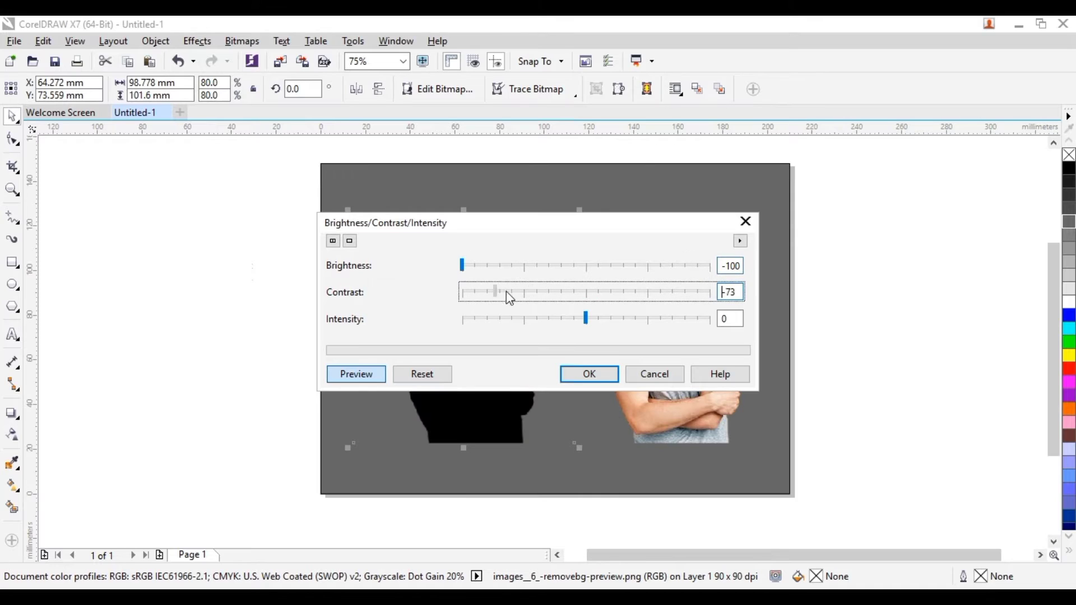
left_click_drag(585, 318, 435, 316)
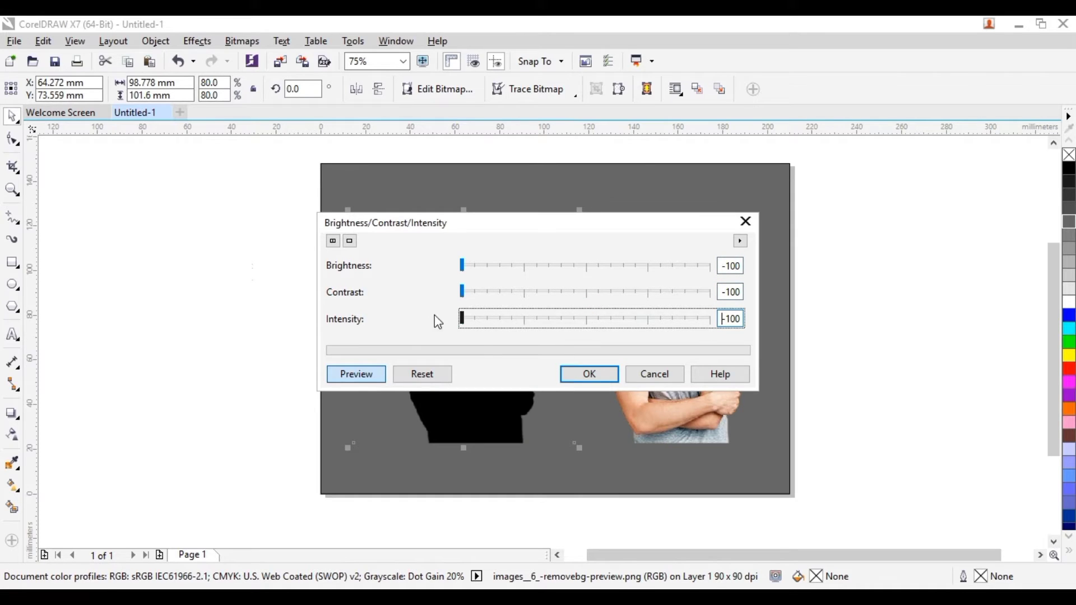
left_click(589, 376)
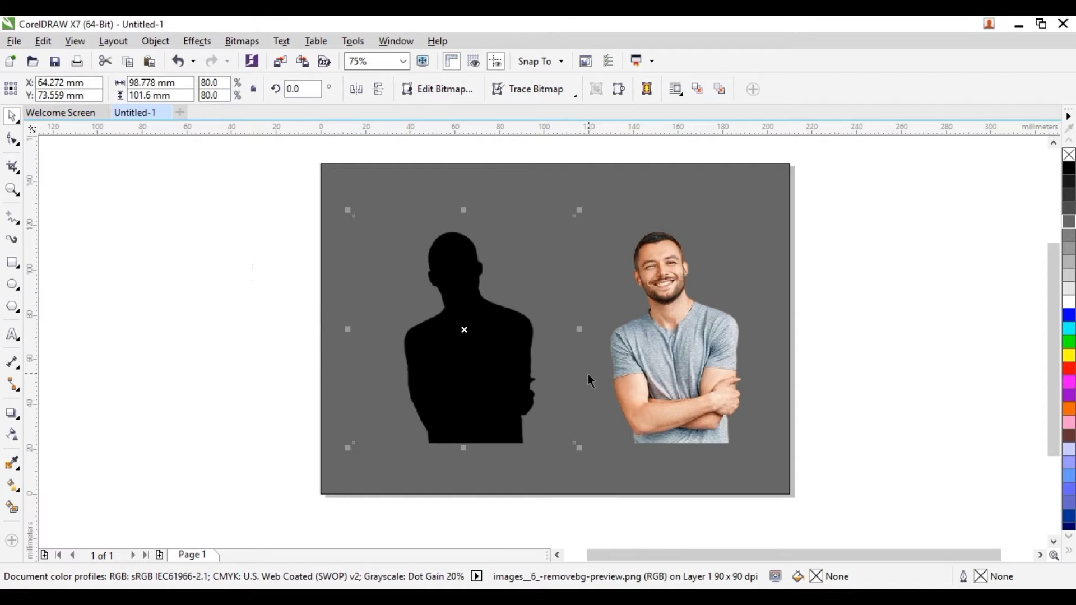
left_click(279, 334)
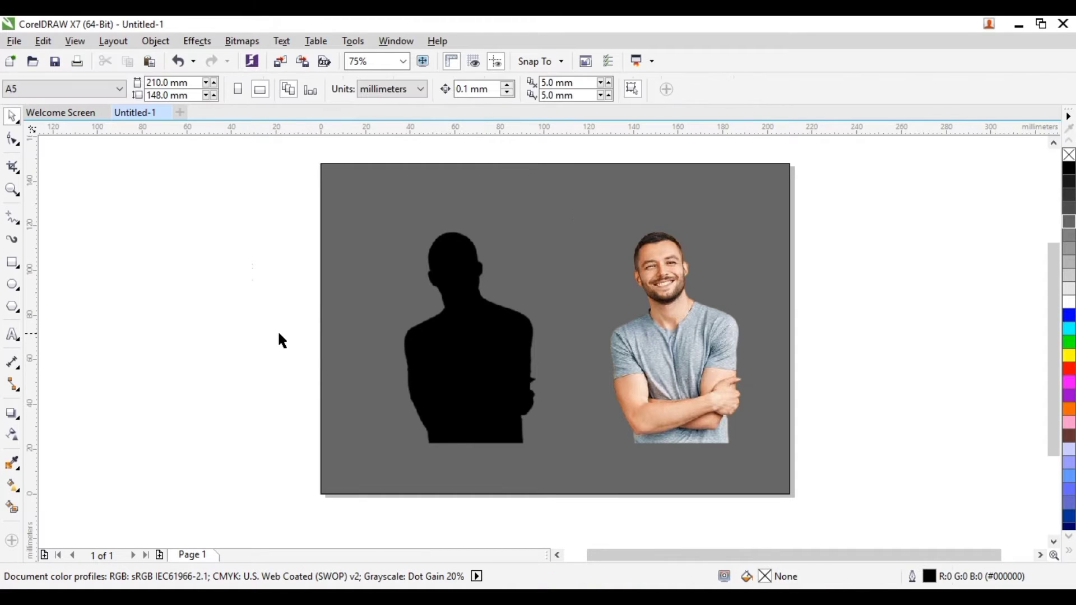
Convert the black silhouette to a vector with a Clipart outline trace, using the Specify color option for background removal and deleting the original image.
left_click(442, 329)
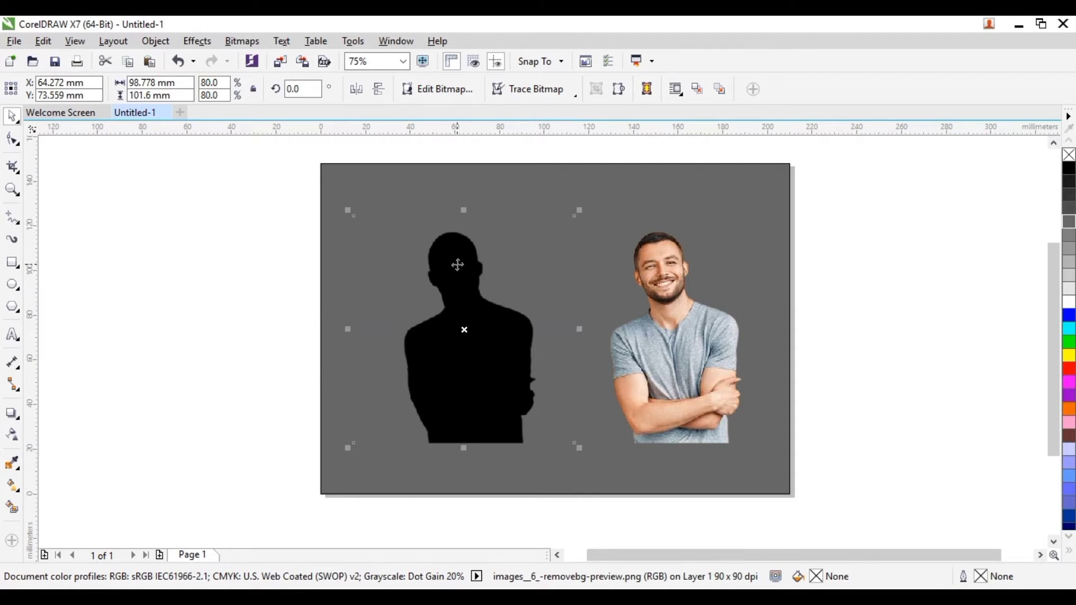
left_click(546, 96)
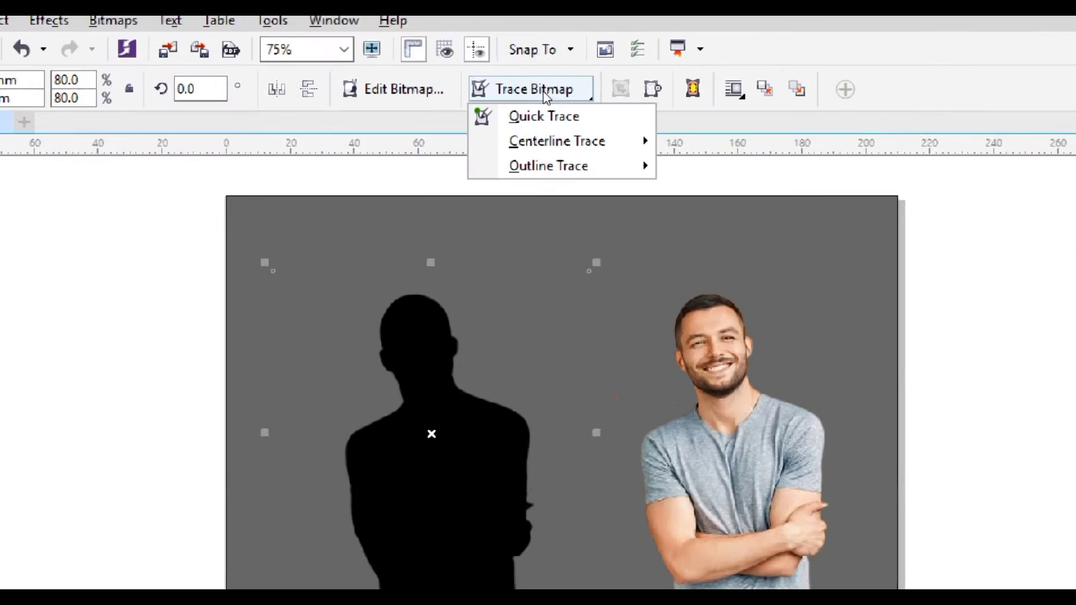
mouse_move(569, 136)
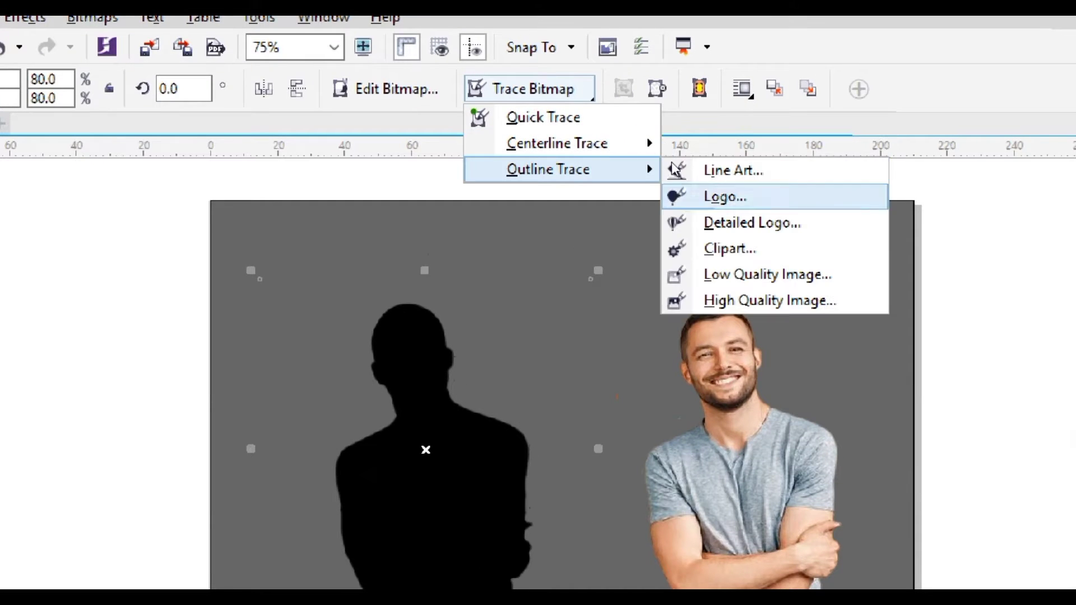
left_click(728, 248)
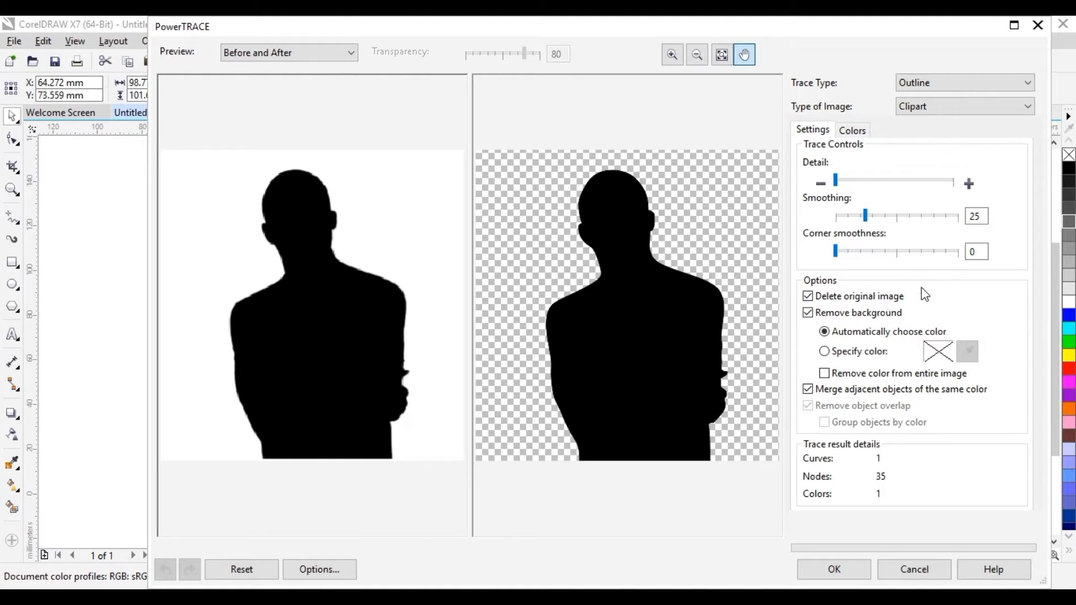
left_click(853, 353)
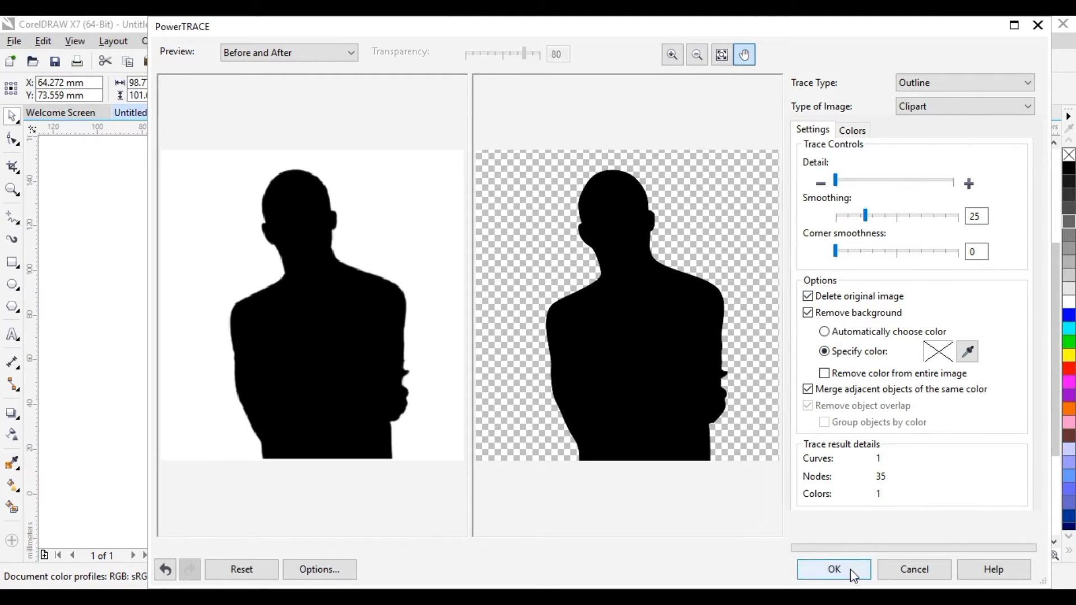
left_click(849, 569)
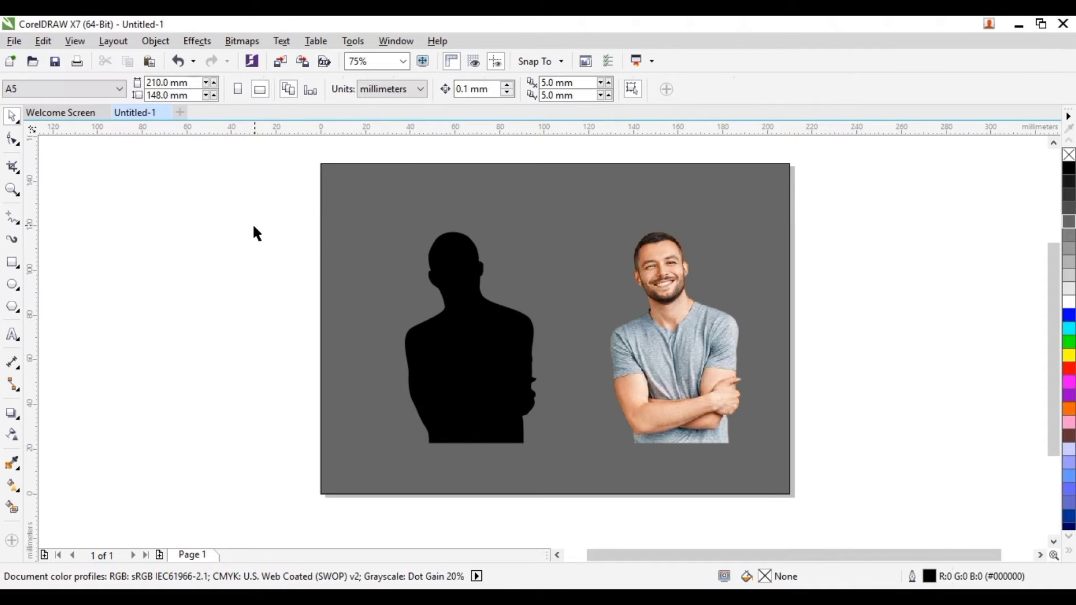
Try several palette colours as the traced silhouette's fill and finish with white.
left_click(473, 256)
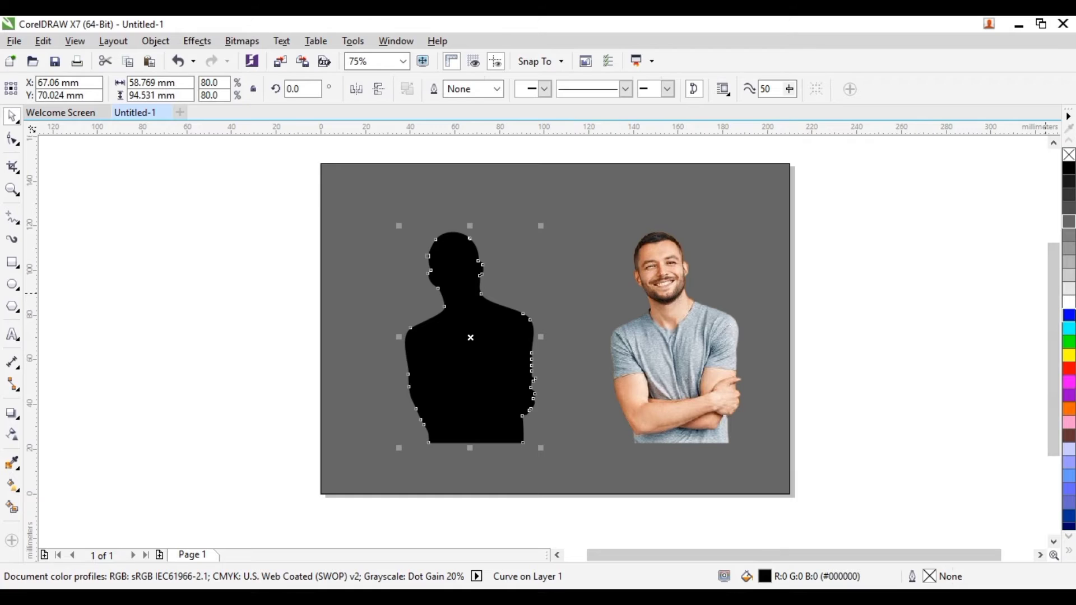
left_click(1068, 315)
left_click(1069, 342)
left_click(1068, 368)
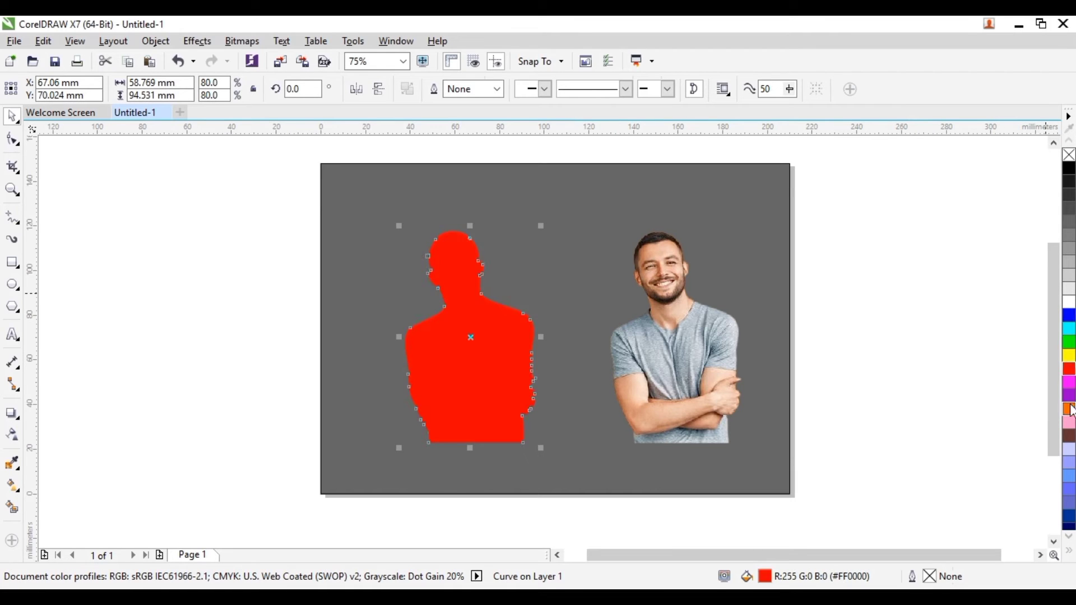
left_click(1068, 409)
left_click(1068, 436)
left_click(1068, 450)
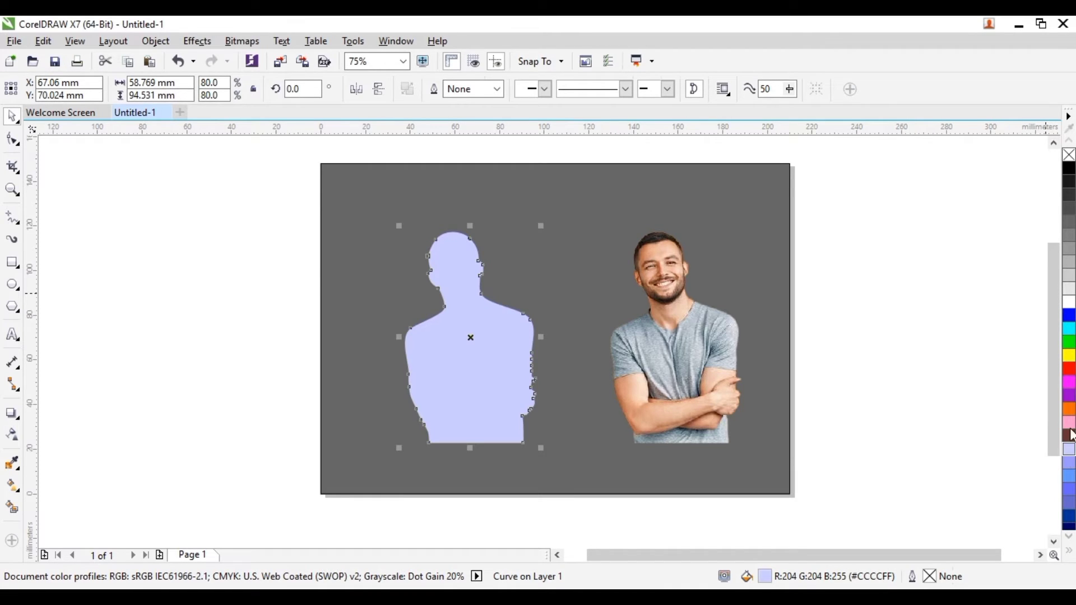
left_click(1069, 395)
left_click(1068, 355)
left_click(1069, 328)
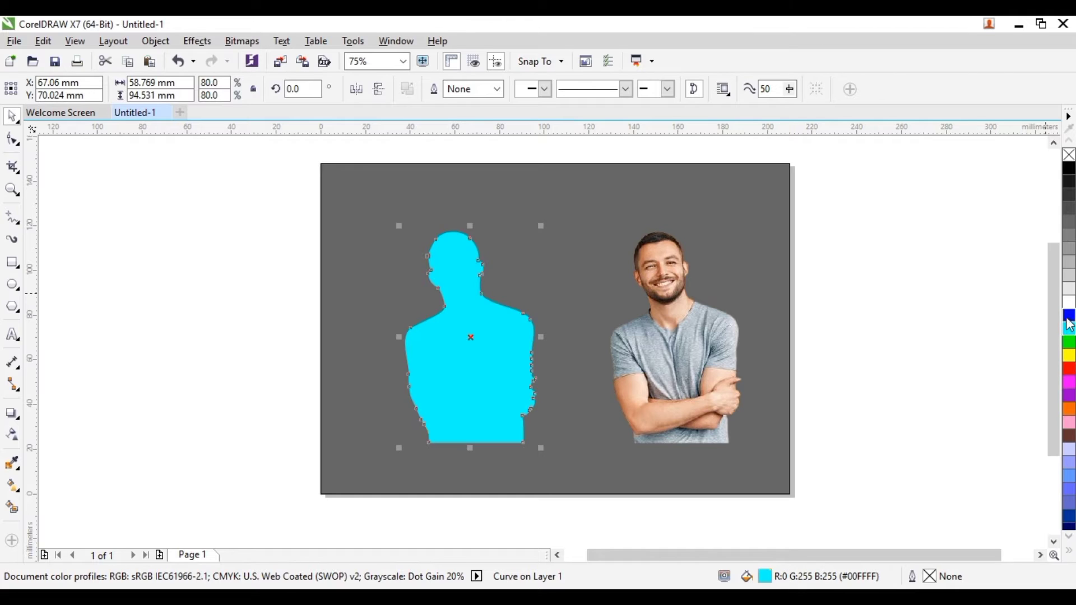
left_click(1068, 316)
left_click(1068, 302)
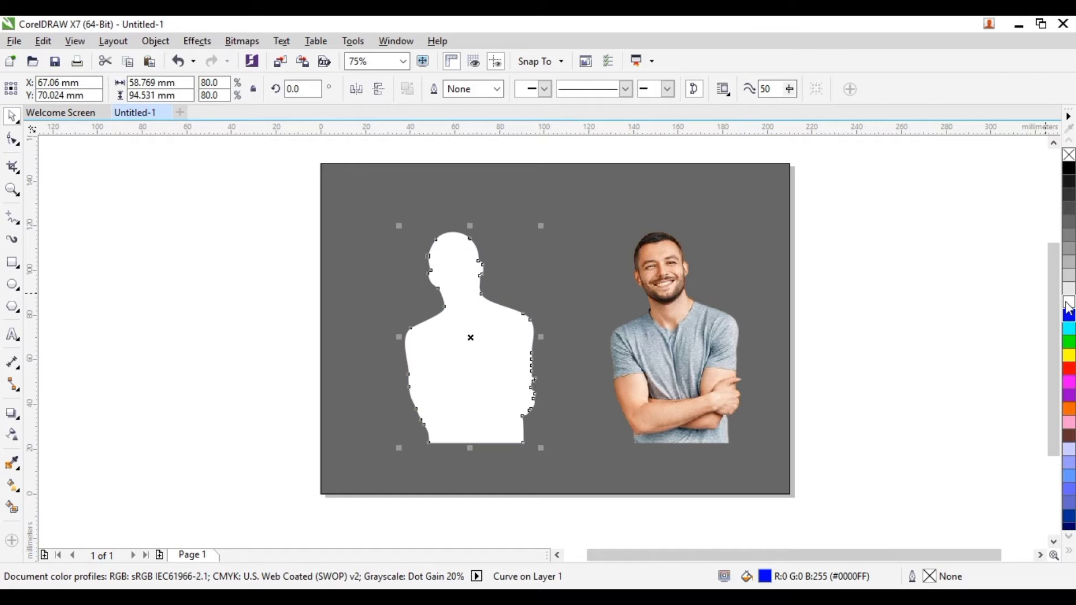
Align the colour photo to the white silhouette by their centres, both horizontally and vertically.
left_click(670, 286)
left_click(404, 303)
left_click(461, 298)
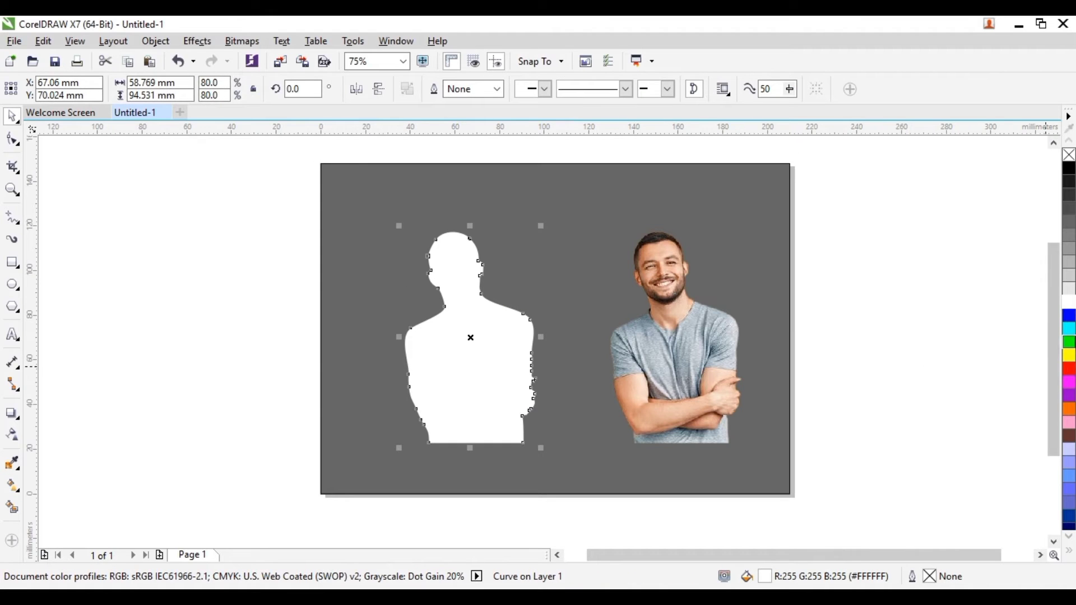
left_click(676, 302)
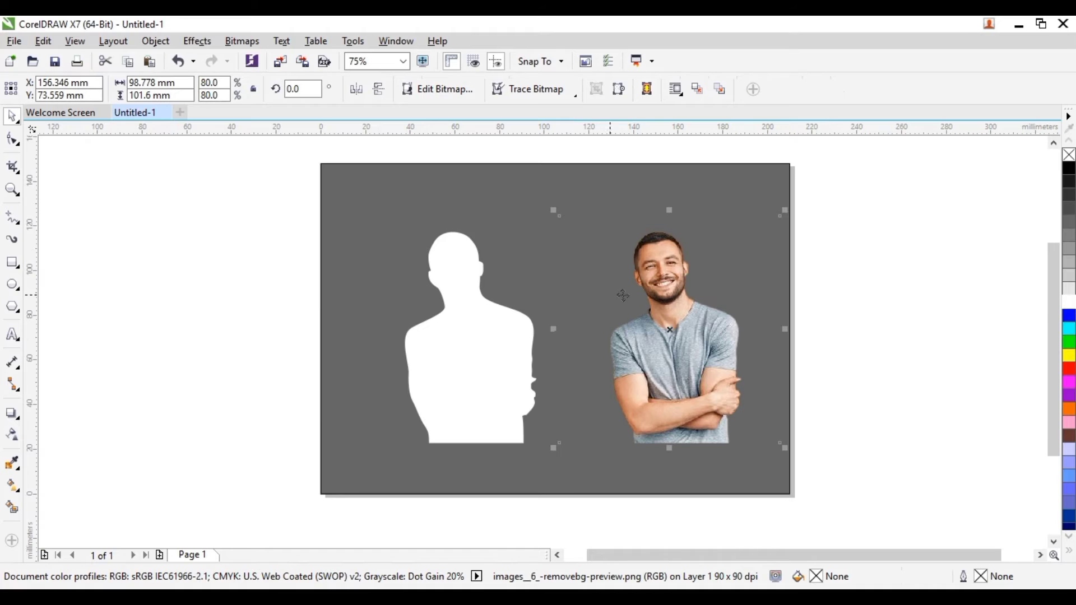
left_click(457, 304, "shift")
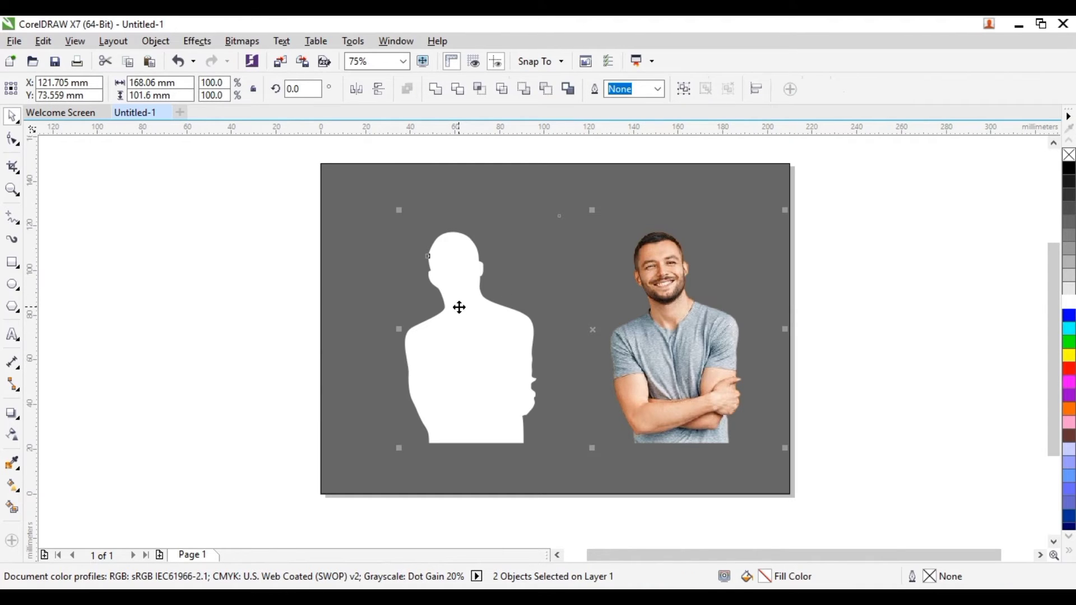
key("c")
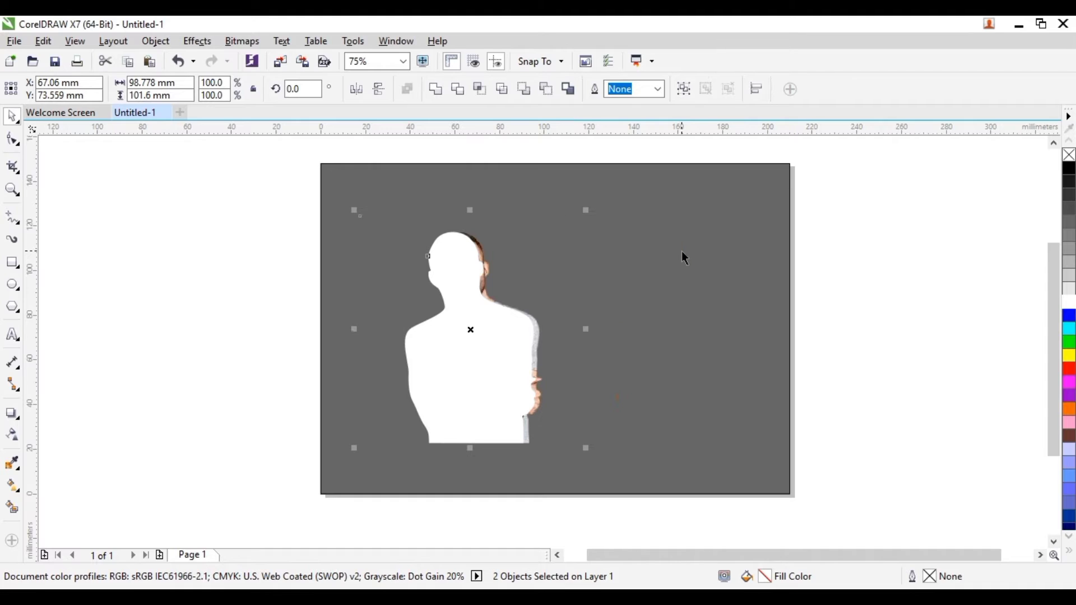
key("e")
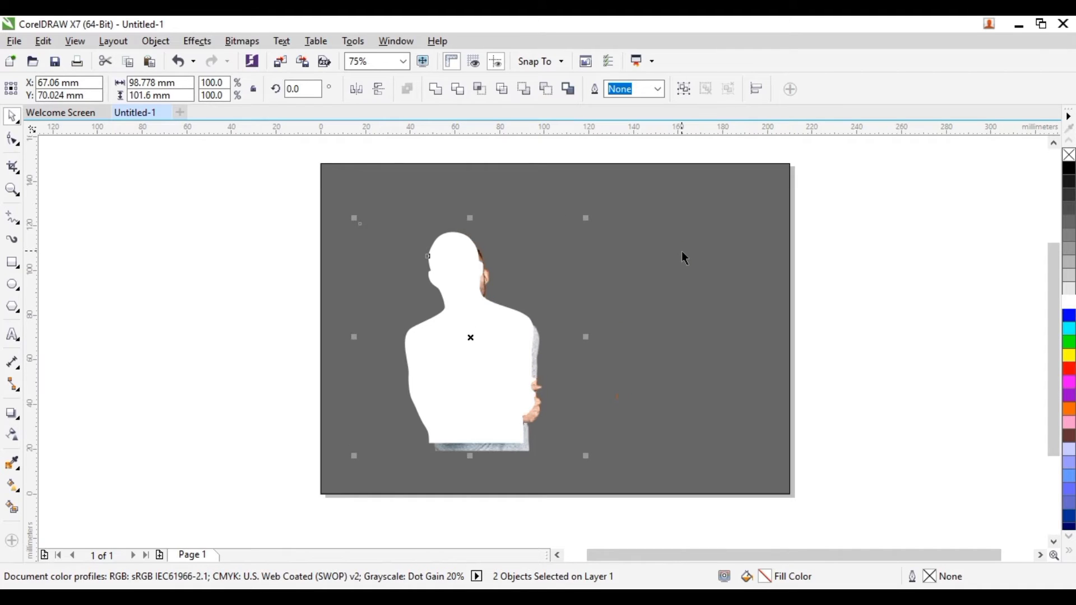
Examine how the colour photo and the white silhouette overlap along the lower edge and the arm.
left_click(840, 255)
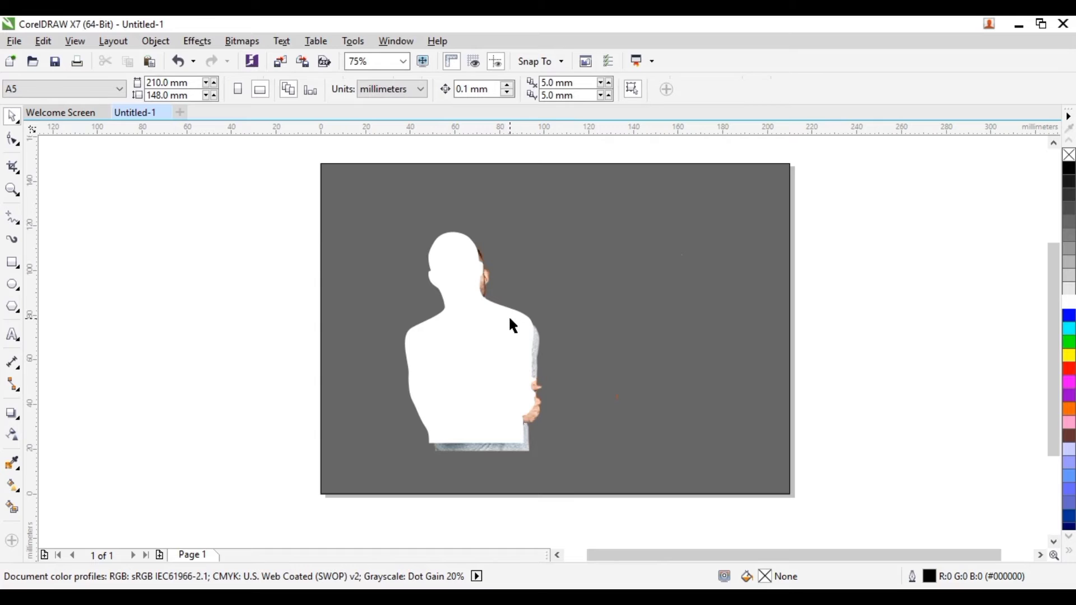
left_click(480, 446)
scroll(481, 448, "up", 3)
scroll(461, 424, "down", 3)
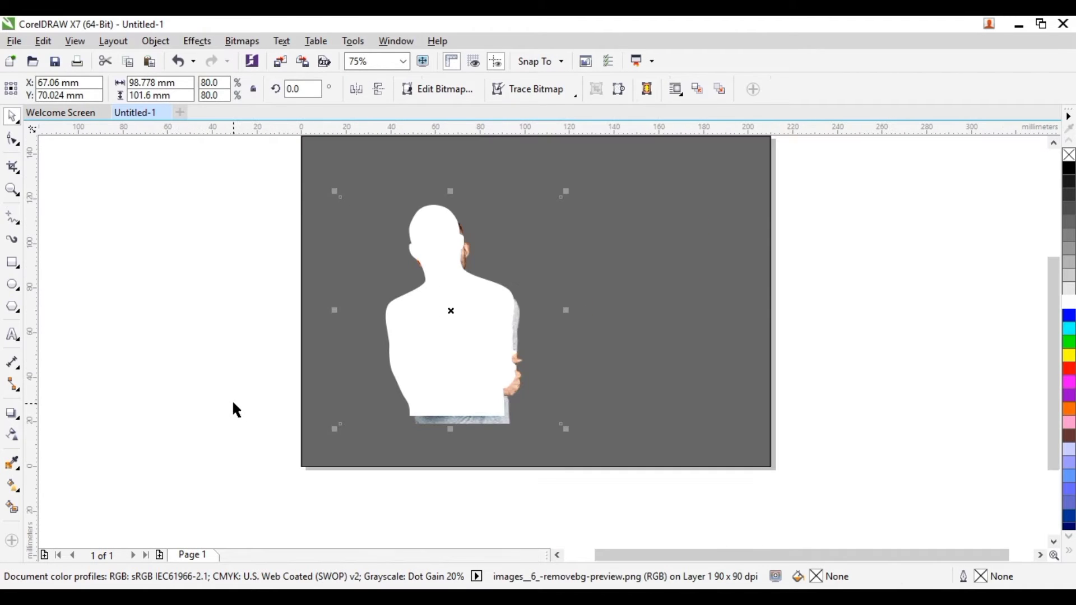
left_click(233, 408)
left_click(429, 420)
scroll(438, 422, "up", 1)
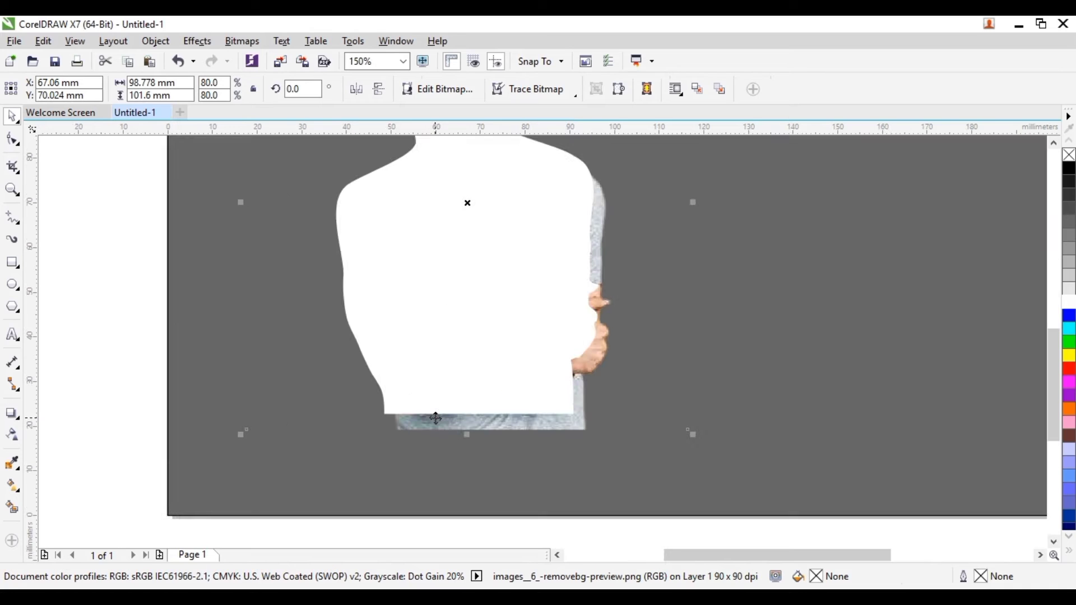
scroll(434, 418, "down", 1)
left_click(432, 362)
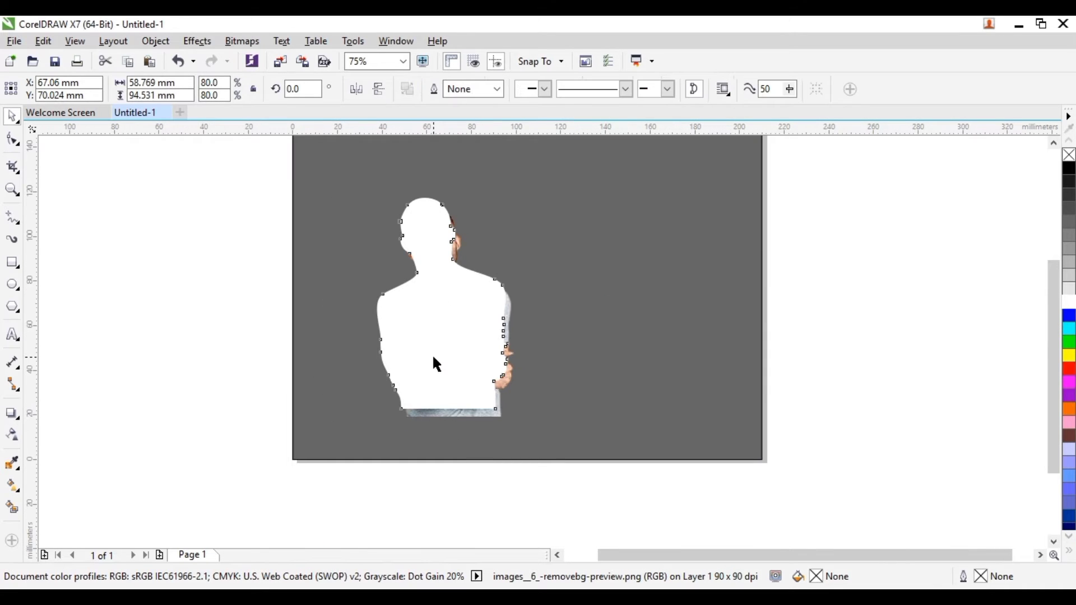
scroll(434, 358, "up", 2)
scroll(434, 346, "down", 2)
left_click(272, 332)
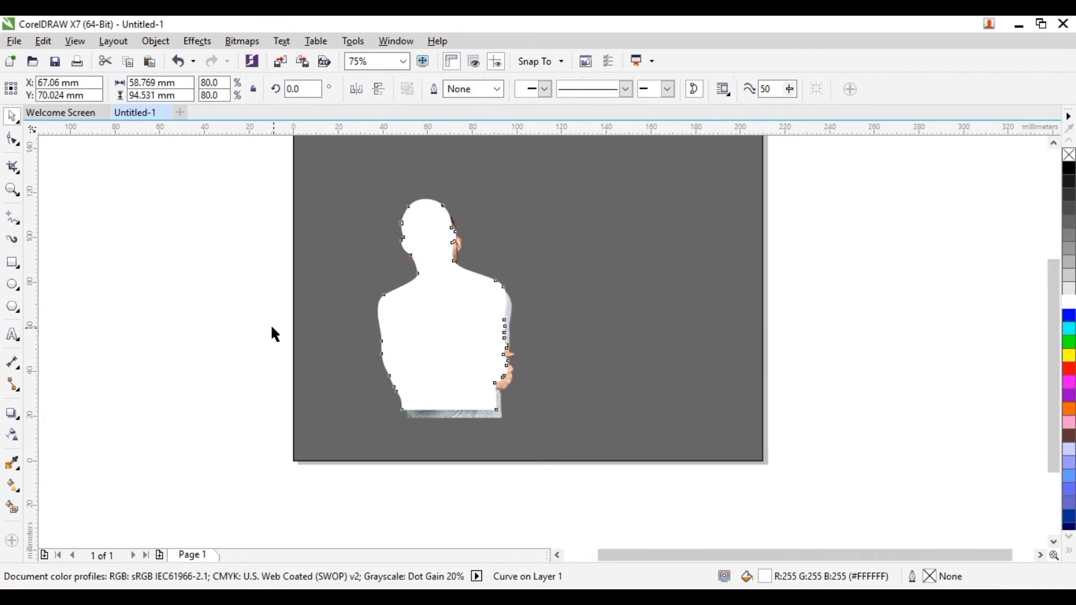
Bring the man's colour photo in front of the white silhouette.
left_click(450, 374)
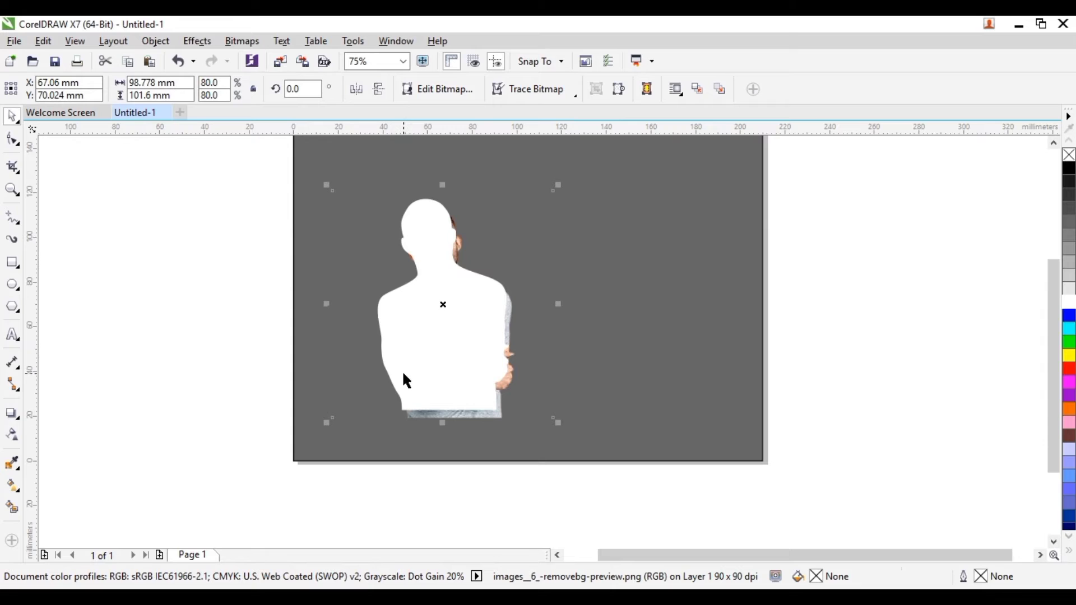
key("shift+Page_Up")
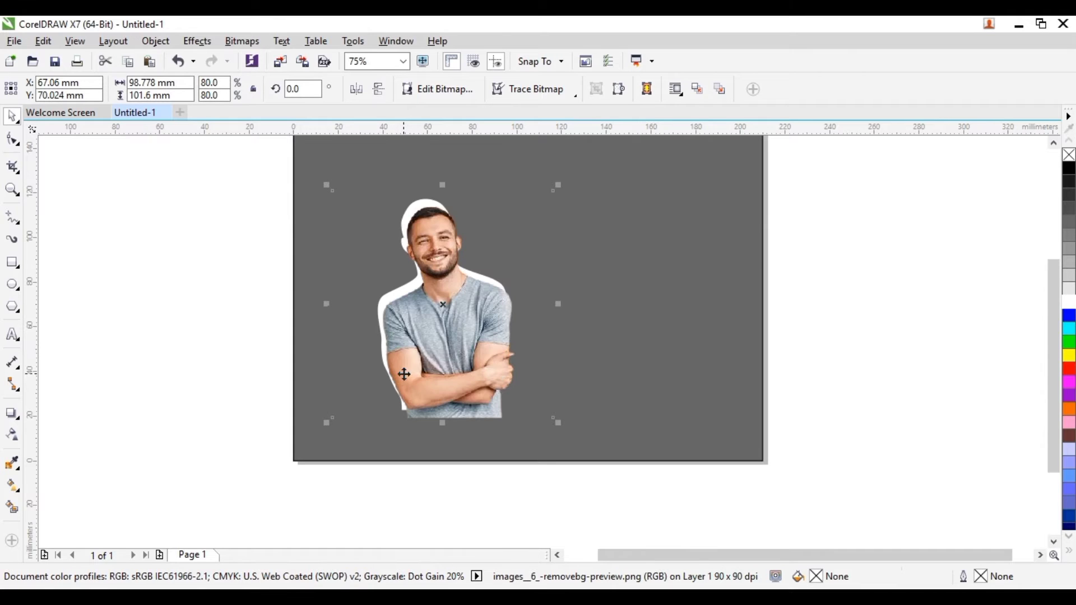
scroll(465, 347, "down", 1)
scroll(451, 286, "up", 1)
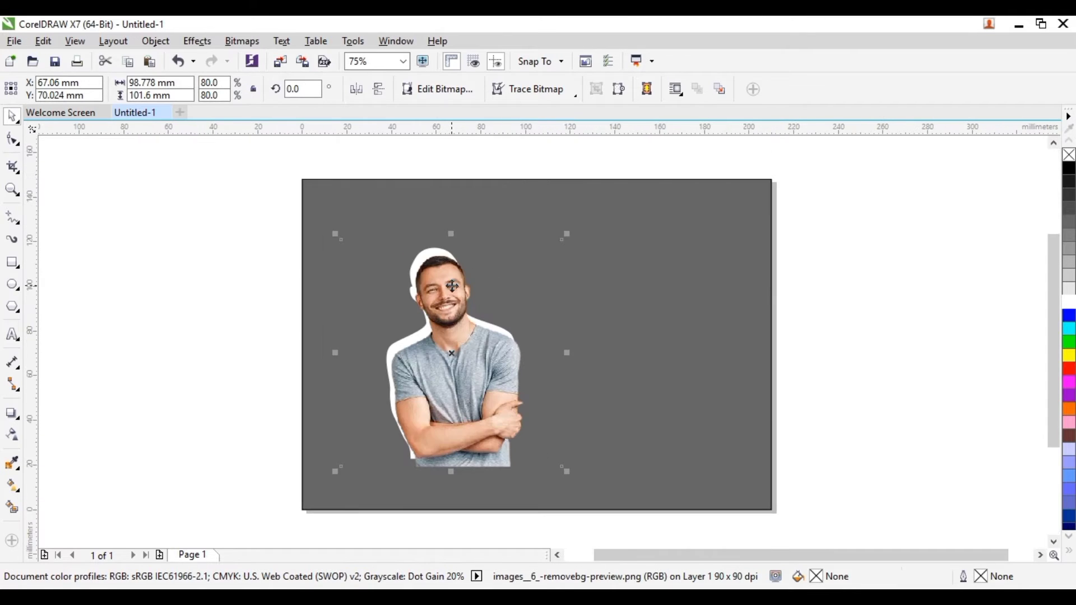
Nudge the colour photo up about 3.6 mm so the head lines up with the top of the silhouette.
left_click(257, 295)
left_click(470, 361)
key("Up")
key("Up")
key("Up")
key("Up")
key("Up")
key("Up")
key("Up")
key("Up")
key("Up")
key("Up")
key("Up")
key("Up")
key("Up")
key("Up")
key("Up")
key("Up")
key("Up")
key("Up")
key("Up")
key("Up")
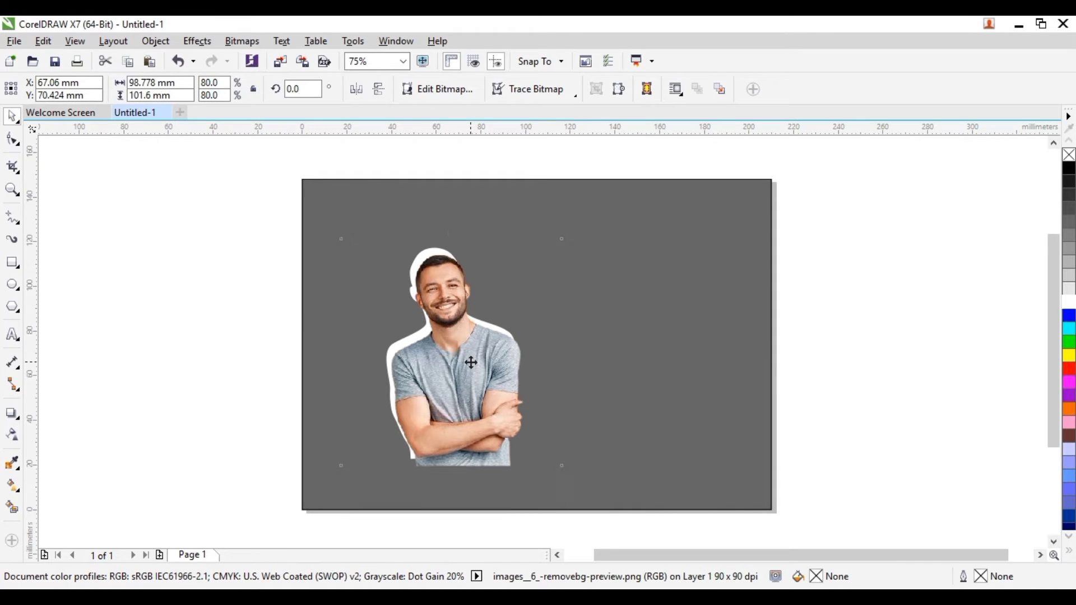
key("Up")
key("Up")
key("Up")
key("Up")
key("Up")
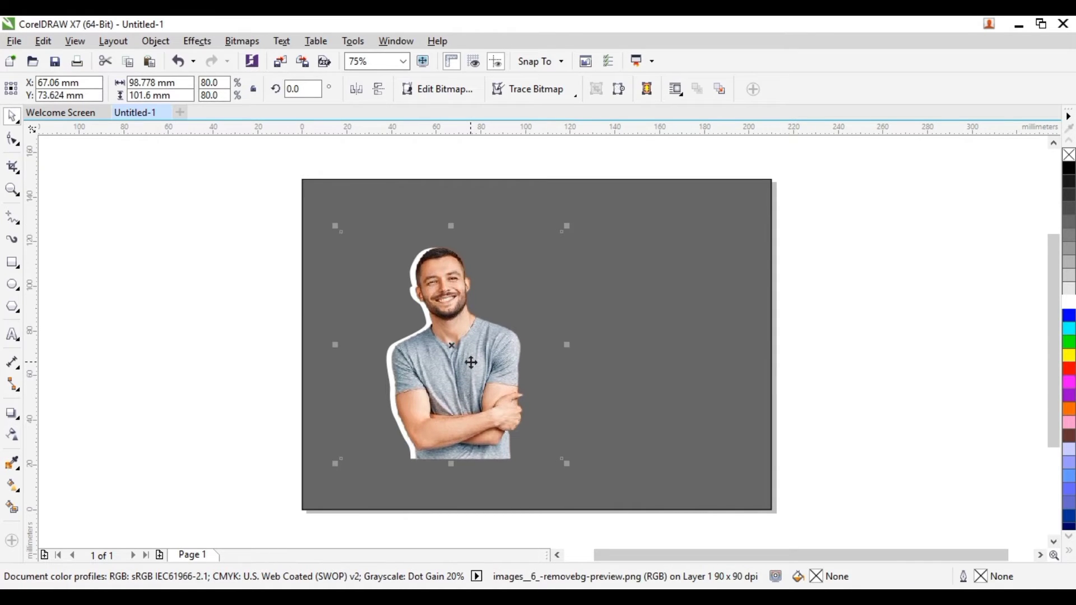
Nudge the colour photo about 2.5 mm to the left until it covers the white silhouette completely.
key("Left")
key("Left")
key("Left")
key("Left")
key("Left")
key("Left")
key("Left")
key("Left")
key("Left")
key("Left")
key("Left")
key("Left")
key("Left")
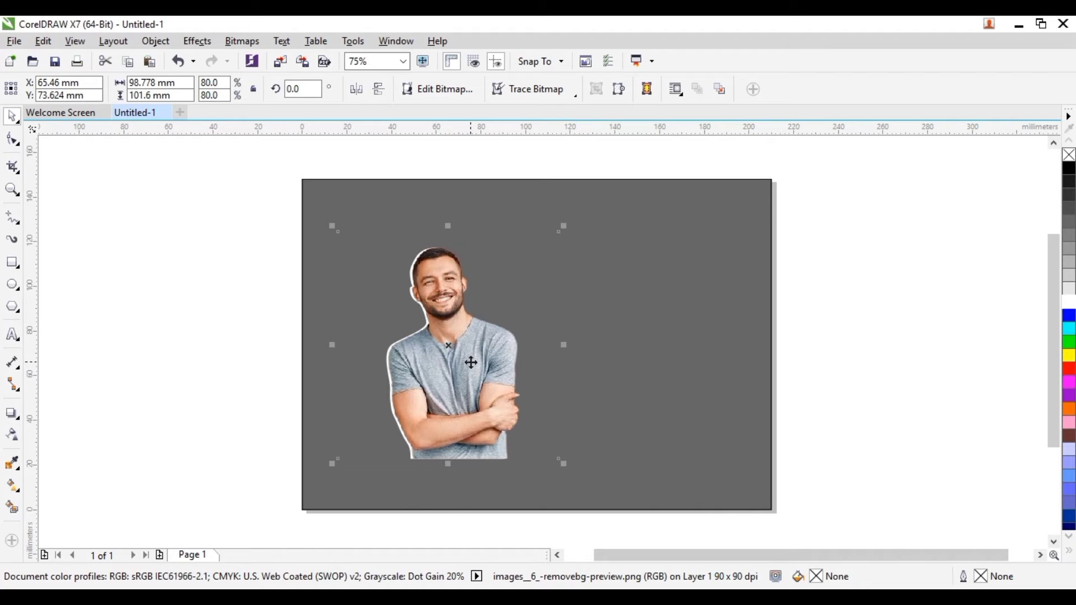
key("Left")
key("Left")
key("Left")
key("Left")
key("Left")
key("Left")
key("Left")
key("Left")
key("Left")
key("Left")
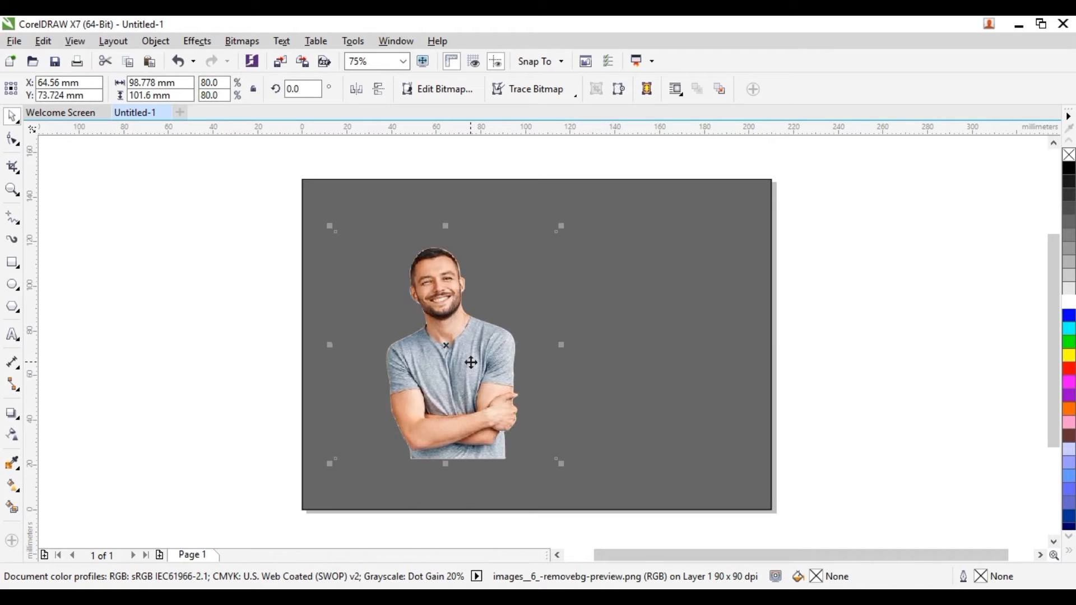
left_click(264, 329)
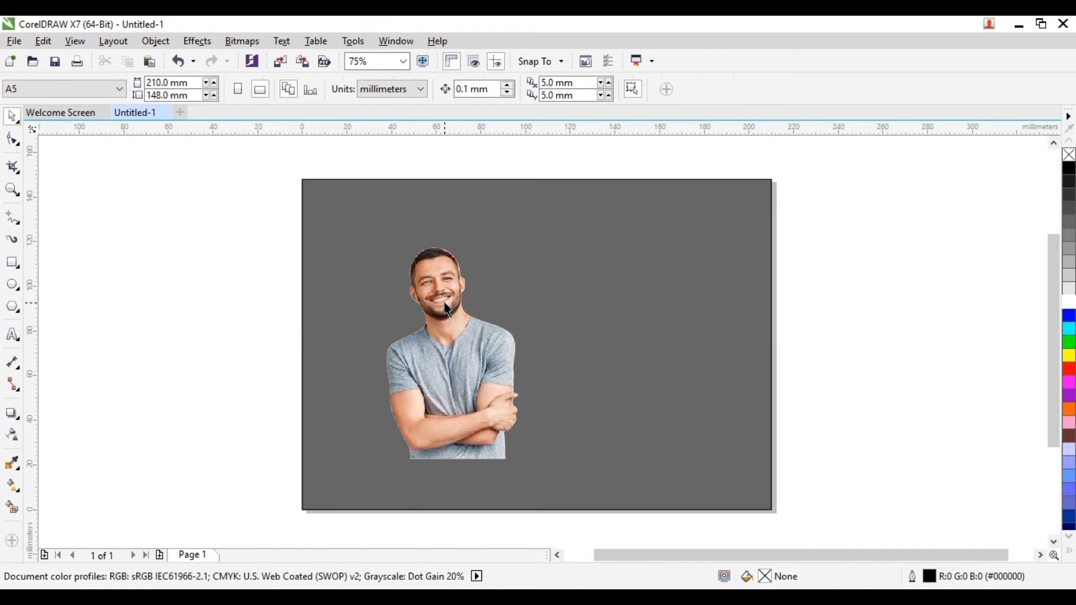
Move the photo and silhouette together to the middle of the page, to about X 107 mm, Y 72 mm.
left_click_drag(227, 176, 650, 536)
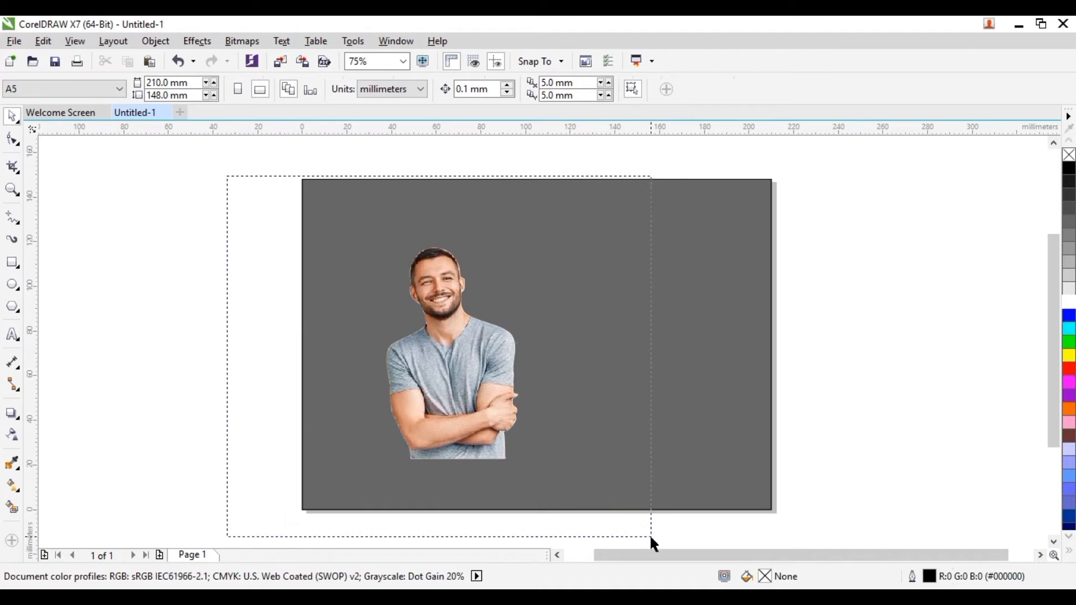
left_click_drag(441, 357, 534, 364)
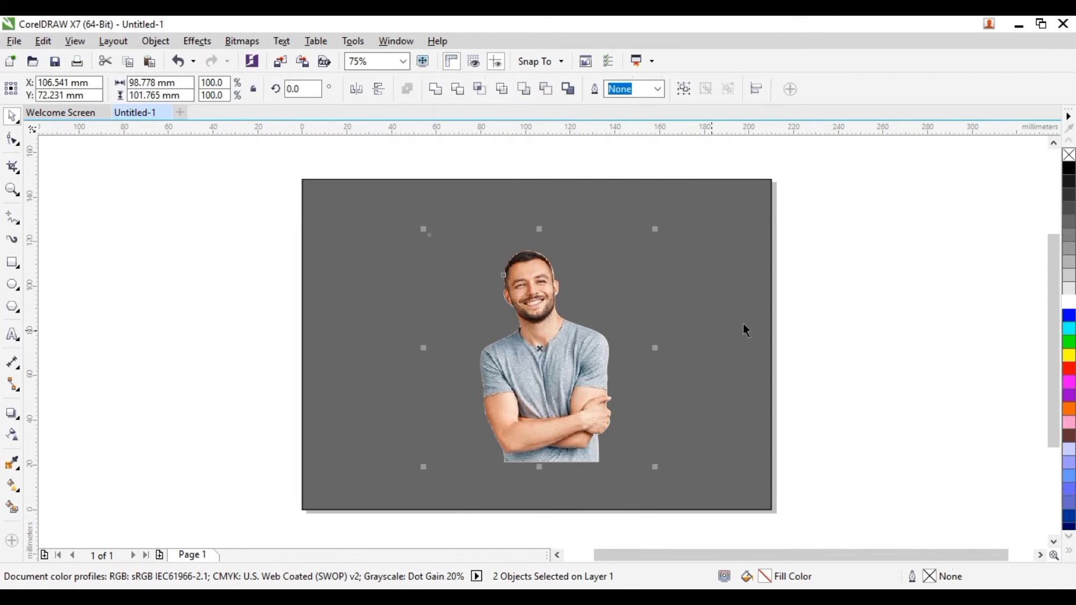
left_click(838, 312)
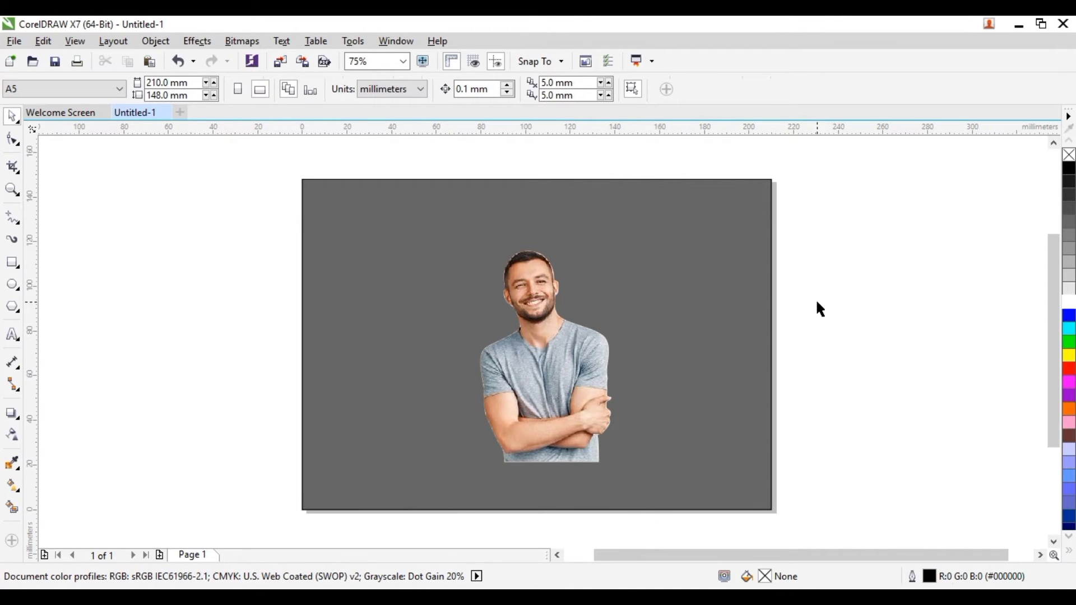
Give the white silhouette behind the photo a 2.0 mm outline.
left_click(539, 370)
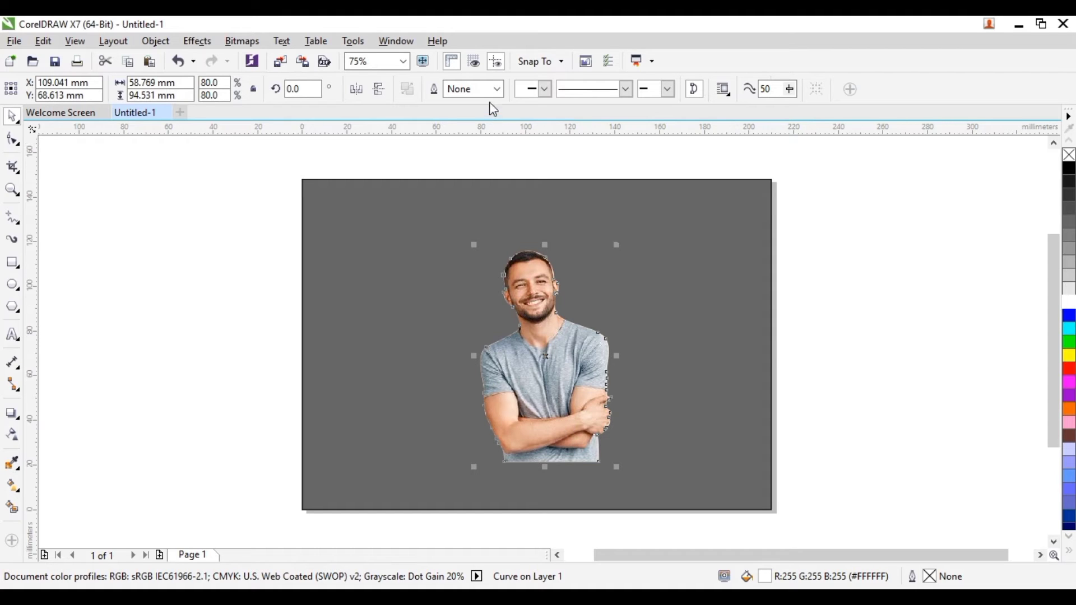
left_click(497, 90)
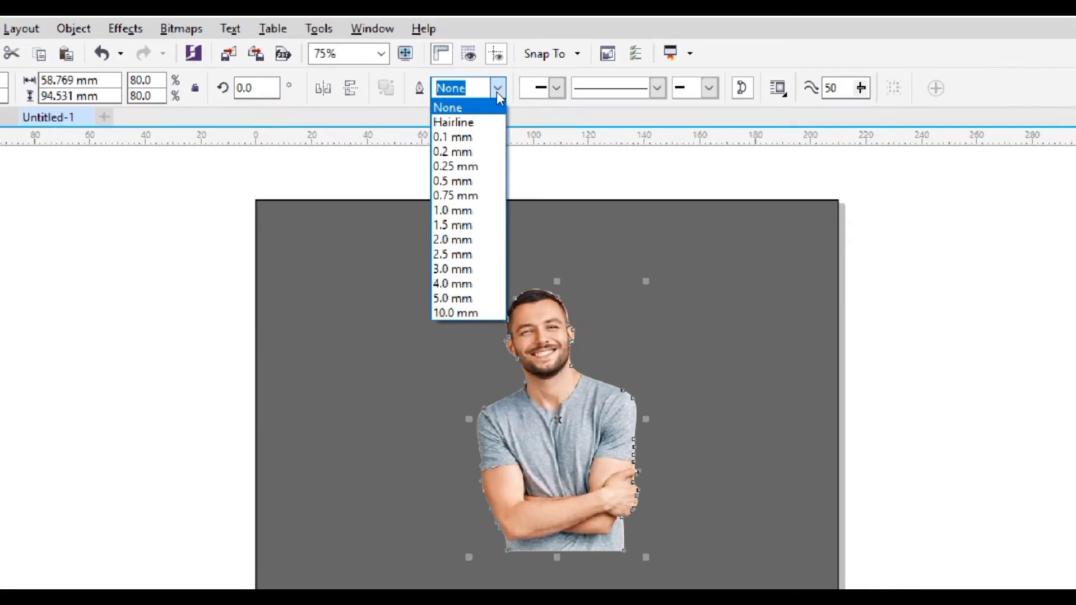
key("Return")
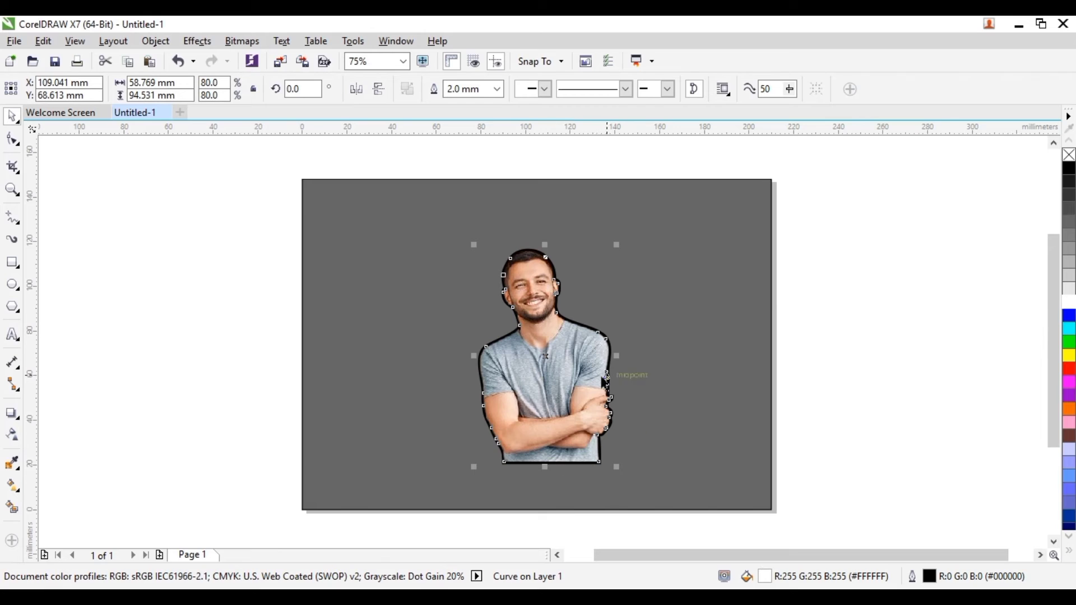
Try white and blue as the silhouette's outline colour and finish with white.
right_click(1068, 305)
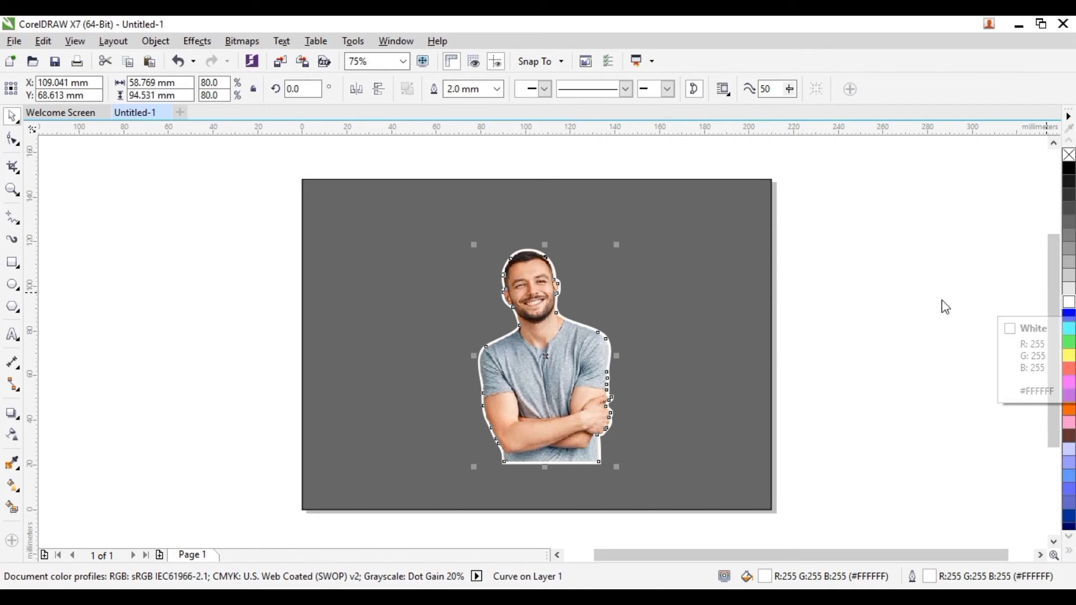
right_click(1070, 320)
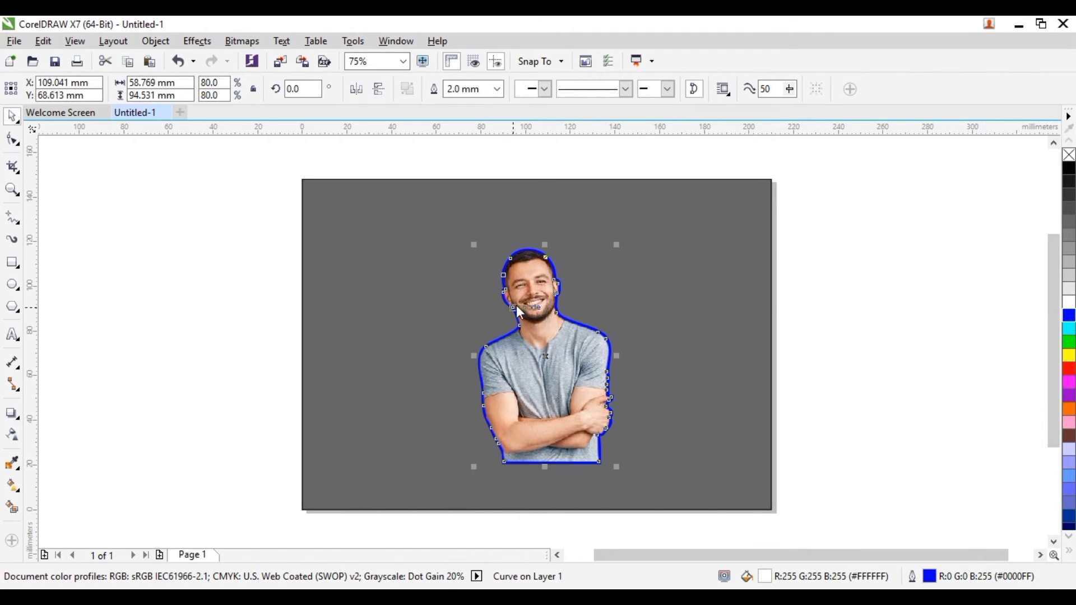
right_click(1061, 304)
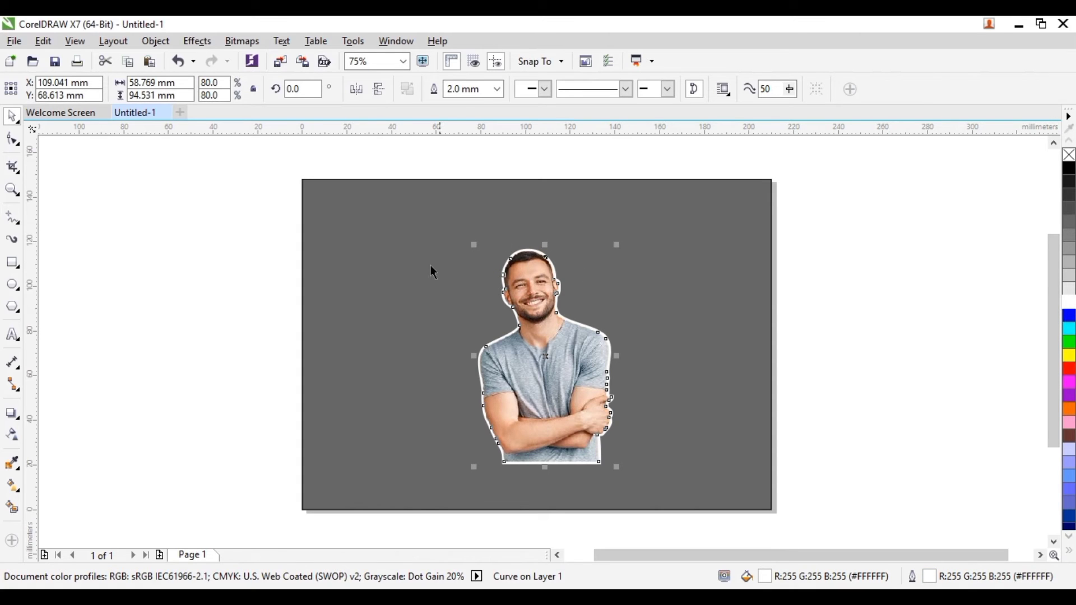
left_click(865, 379)
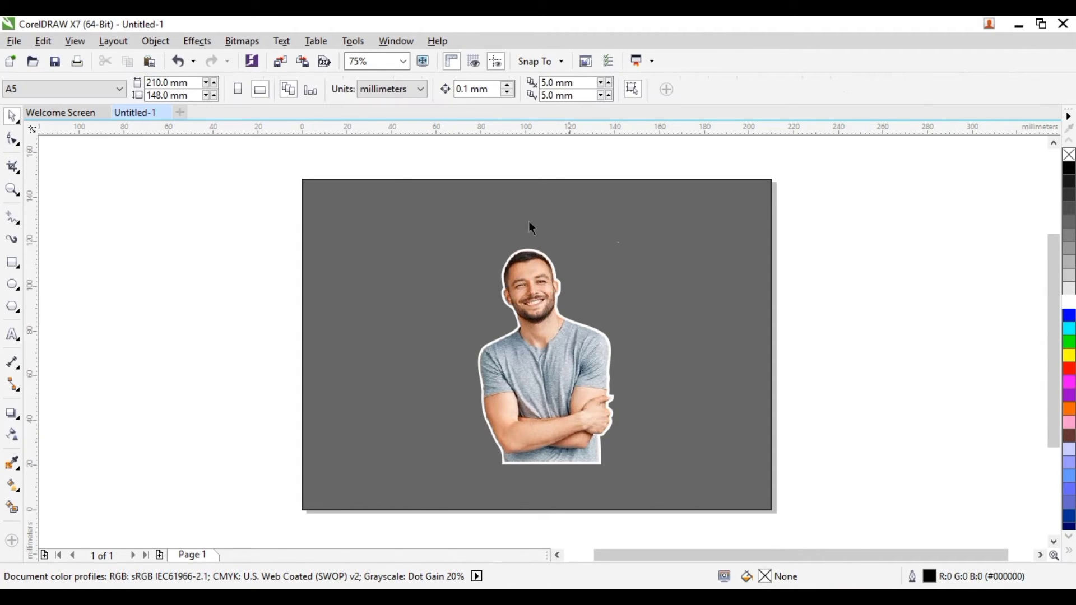
Shift the photo and silhouette about 3 mm to the right and group them together.
left_click_drag(382, 156, 710, 511)
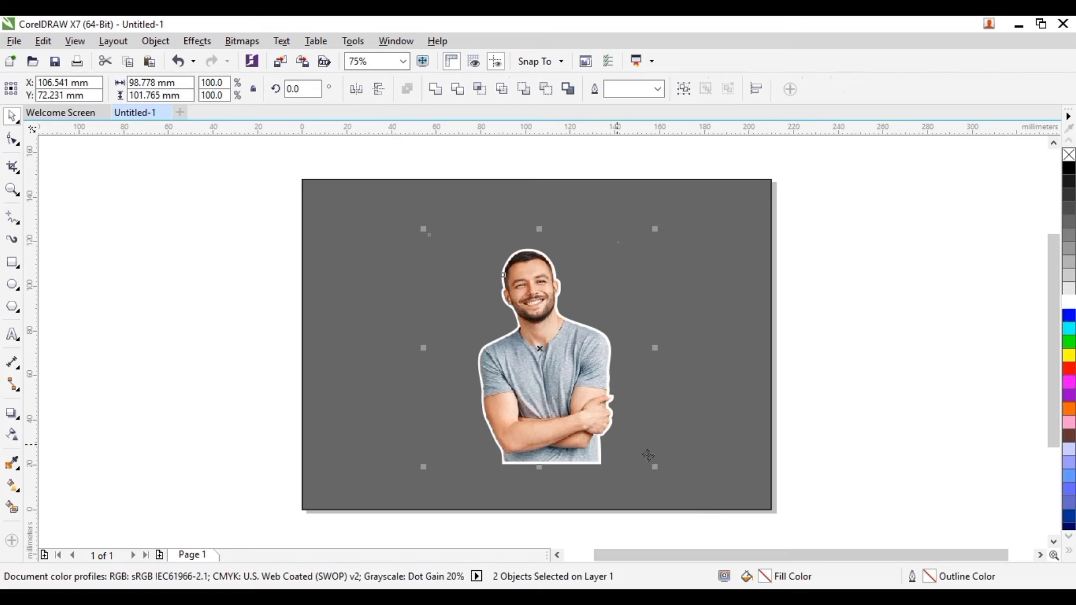
left_click_drag(580, 405, 586, 406)
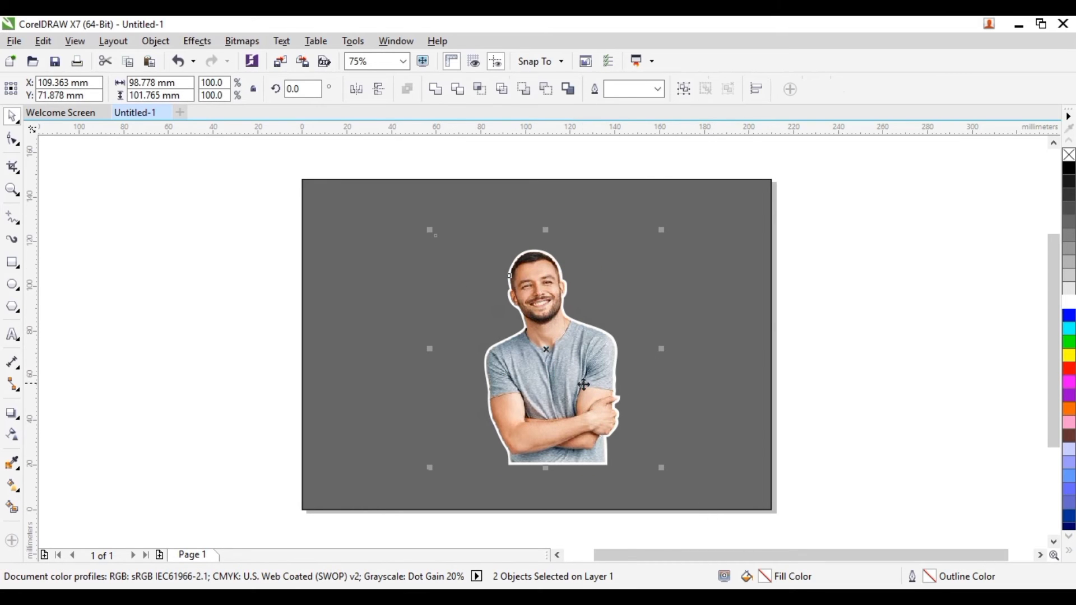
left_click(850, 316)
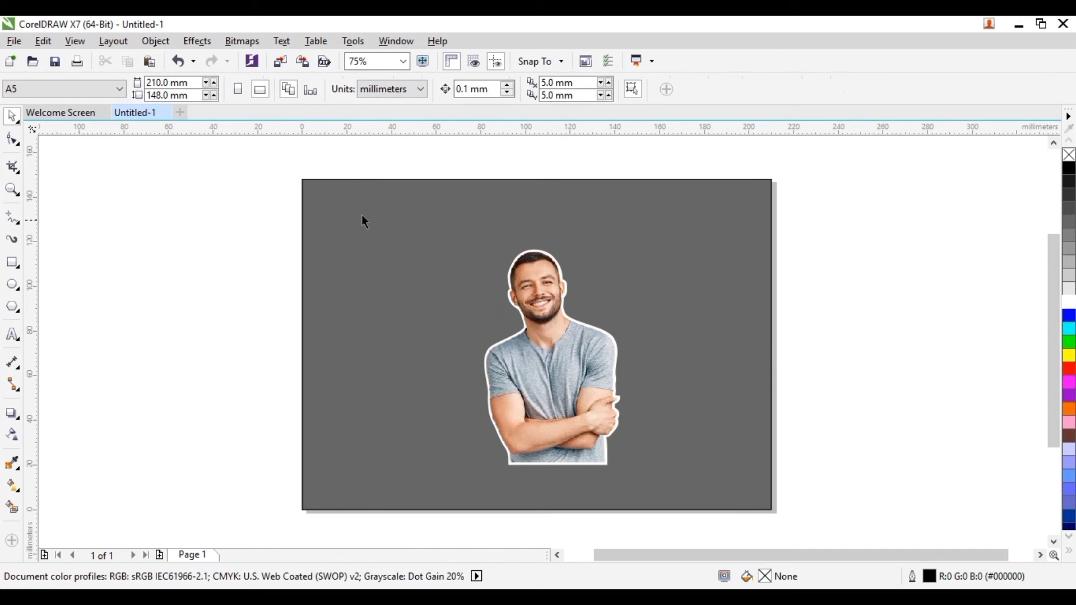
scroll(728, 539, "down", 1)
key("ctrl+a")
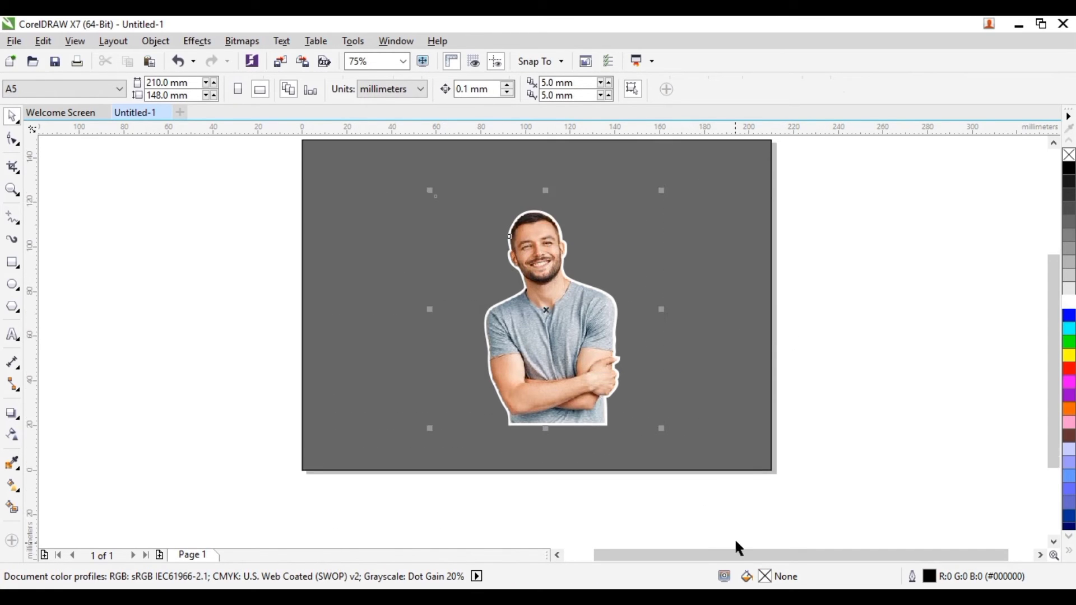
key("ctrl+g")
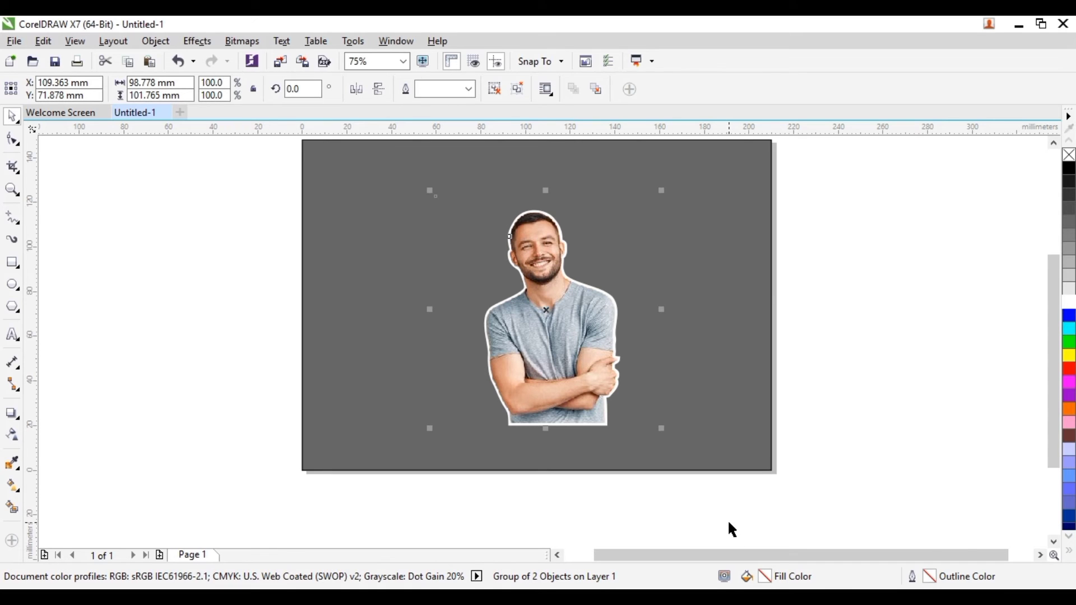
Reposition the grouped photo and silhouette near the centre of the page.
left_click_drag(587, 362, 576, 325)
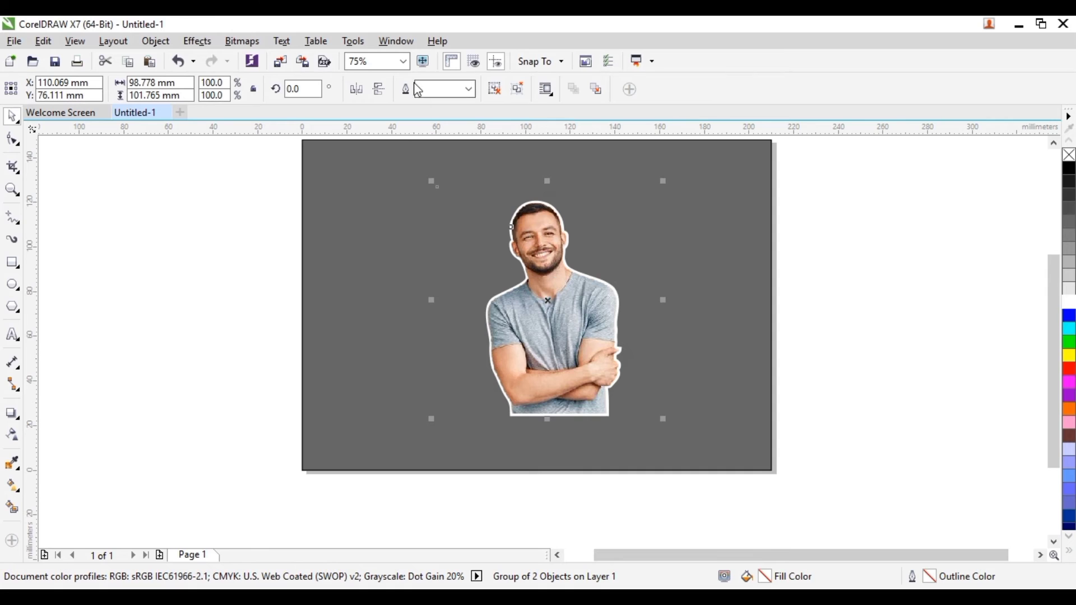
left_click(402, 61)
left_click(399, 78)
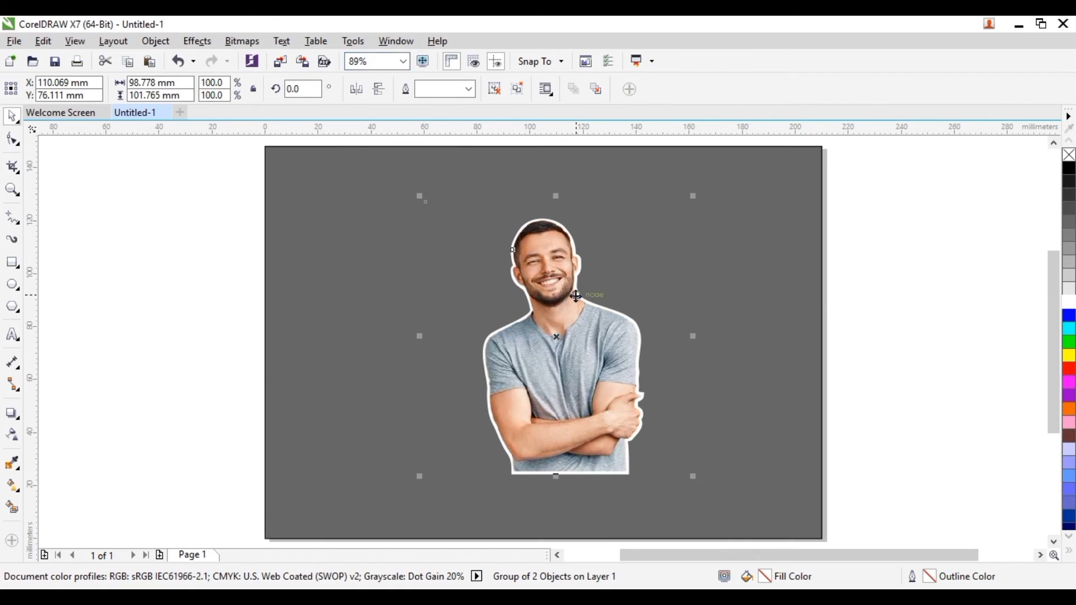
mouse_move(569, 301)
left_mouse_down()
mouse_move(541, 302)
mouse_move(553, 314)
left_mouse_up()
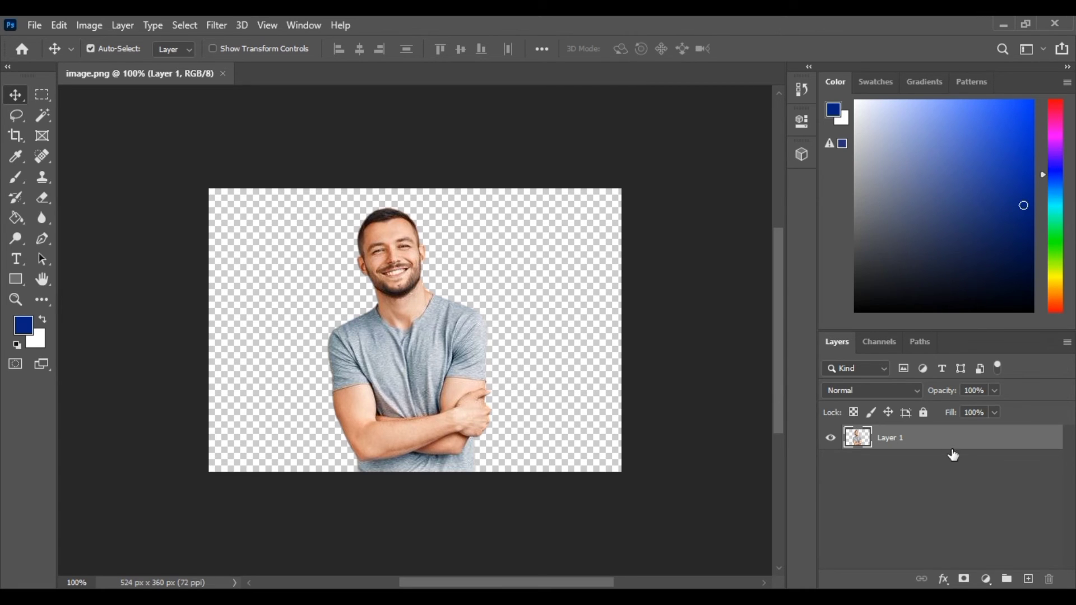
In Photoshop, add a new layer below the man's photo in image.png and fill it with blue using the Paint Bucket tool.
left_click(1028, 580)
left_click_drag(891, 438, 903, 455)
left_click(1005, 162)
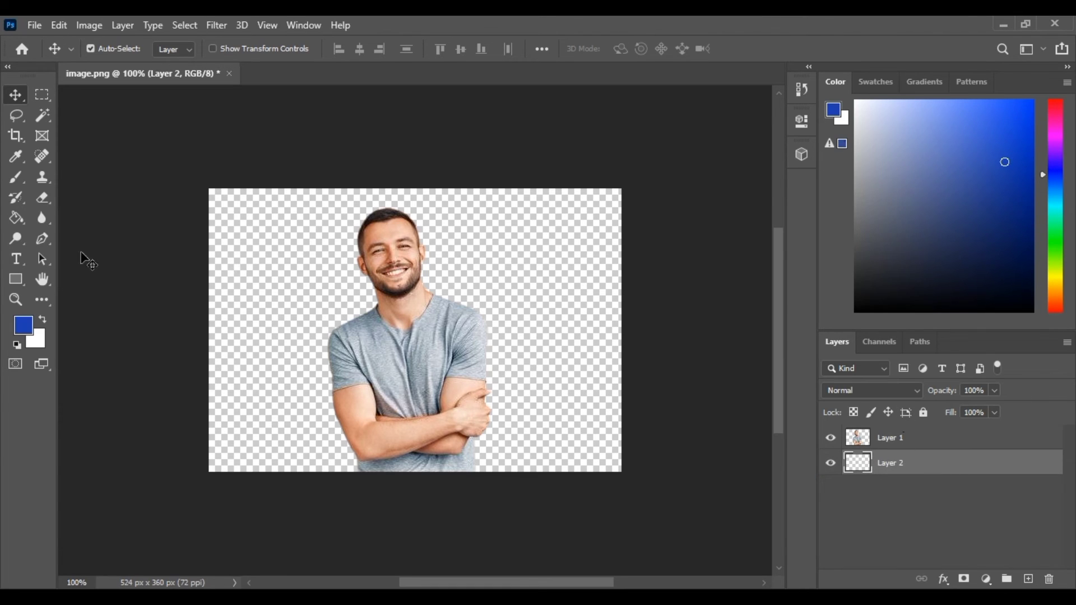
left_click(16, 219)
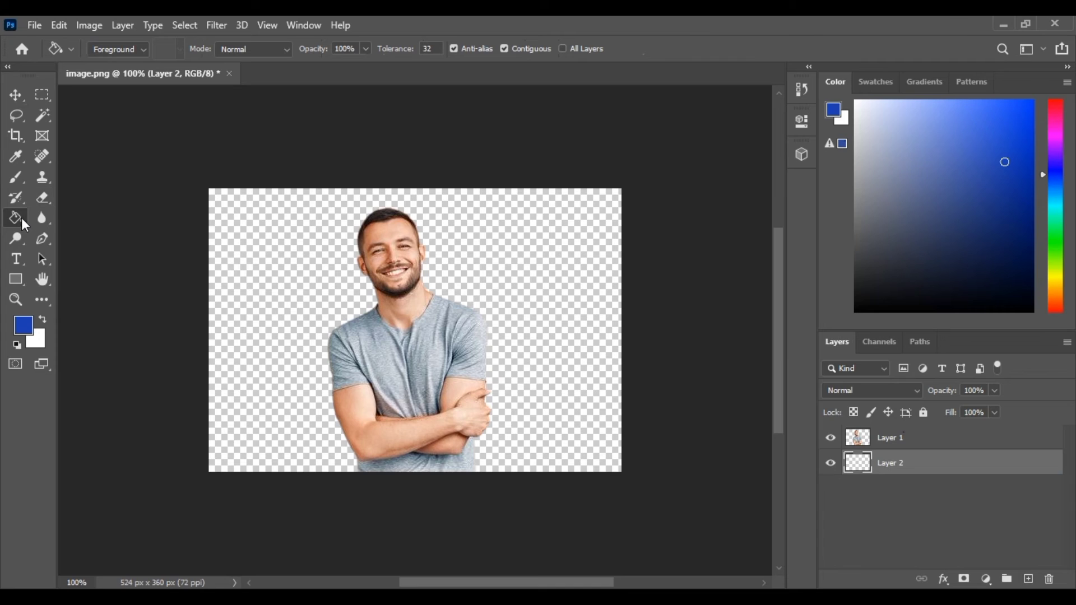
right_click(19, 218)
left_click(70, 232)
left_click(281, 277)
left_click(13, 95)
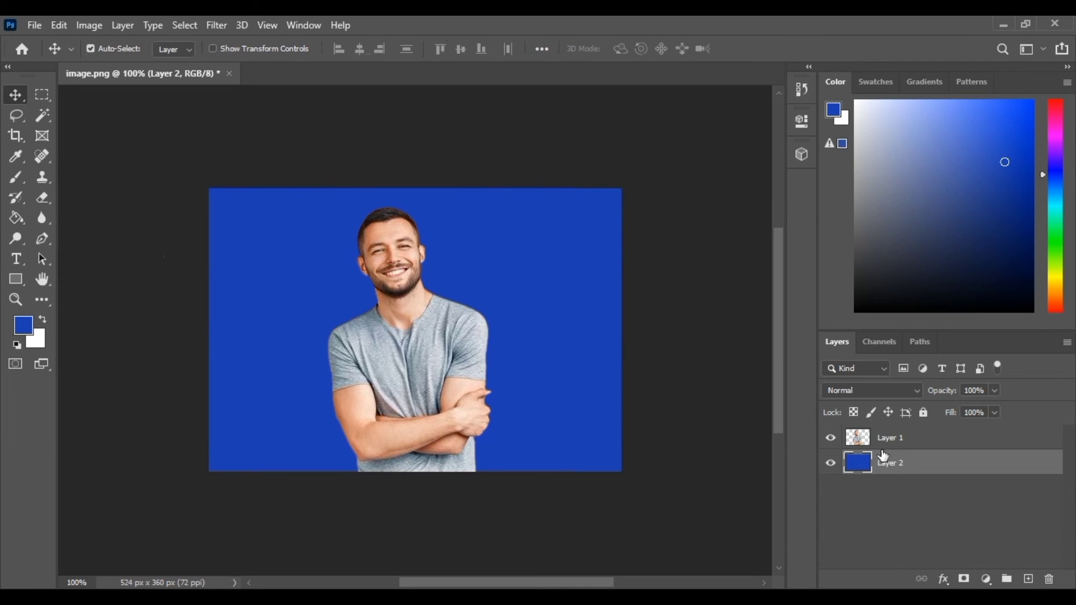
Add a Stroke layer style to the man's photo on Layer 1 and move the style dialog off the photo.
left_click(883, 446)
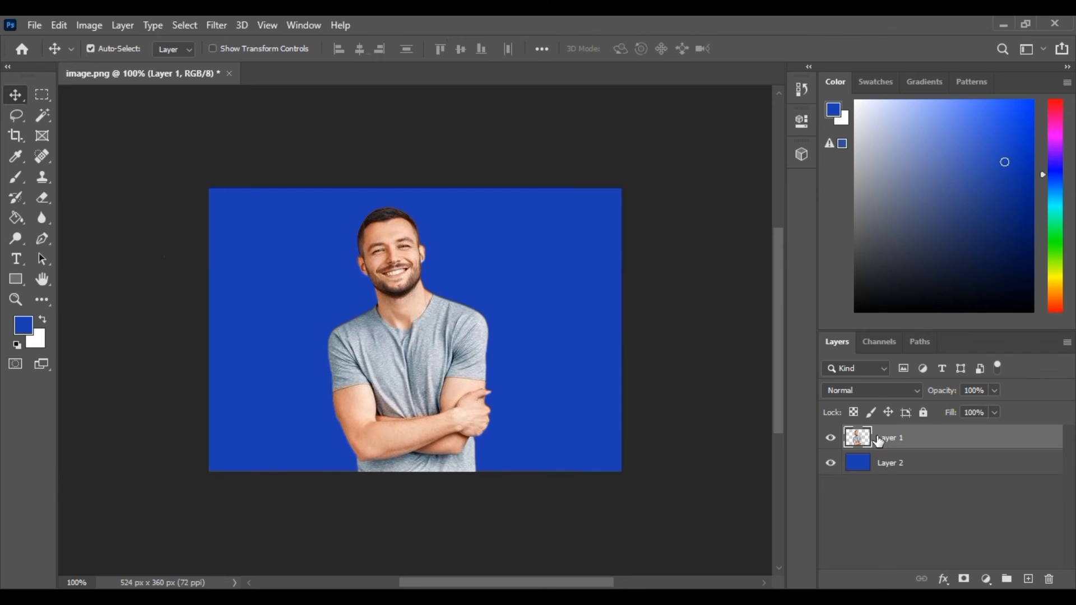
right_click(878, 442)
left_click(714, 39)
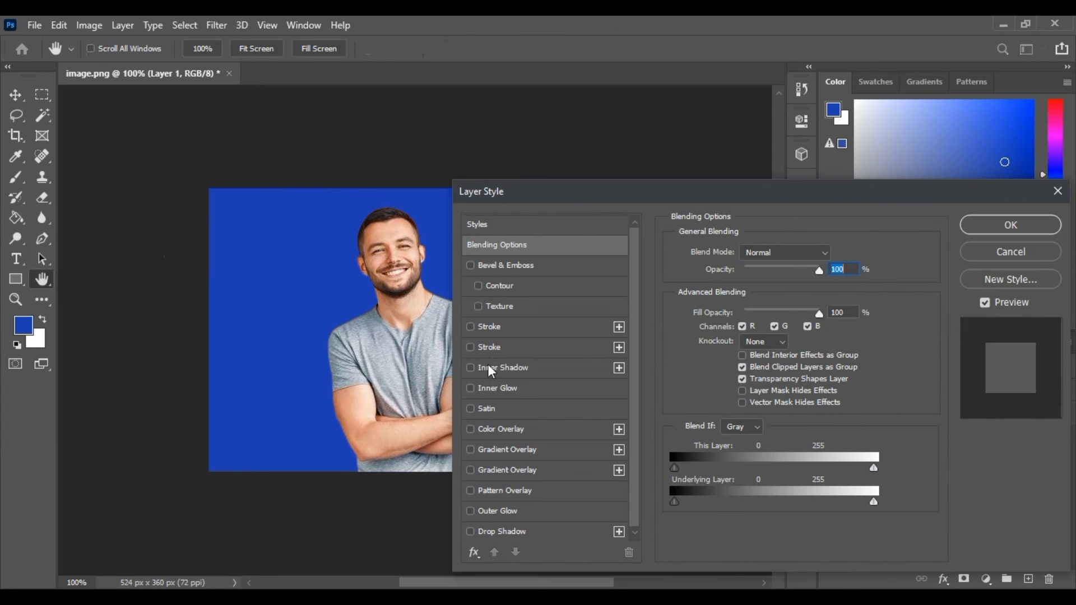
left_click(487, 348)
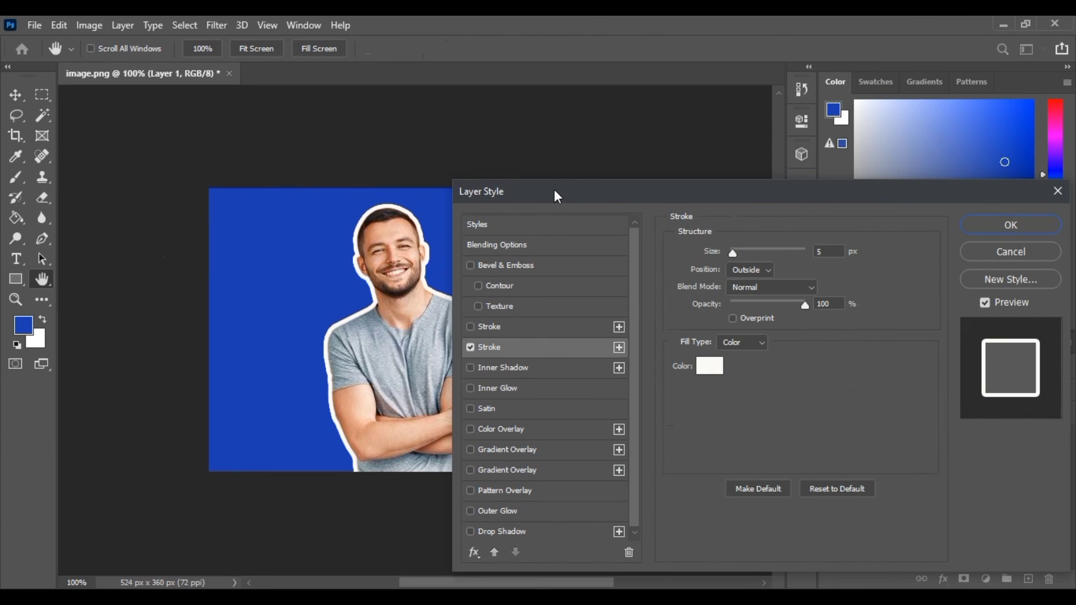
left_click_drag(554, 190, 601, 153)
Try stroke sizes of 3 px and 6 px around the man with the position set to Outside.
left_click_drag(779, 218, 778, 216)
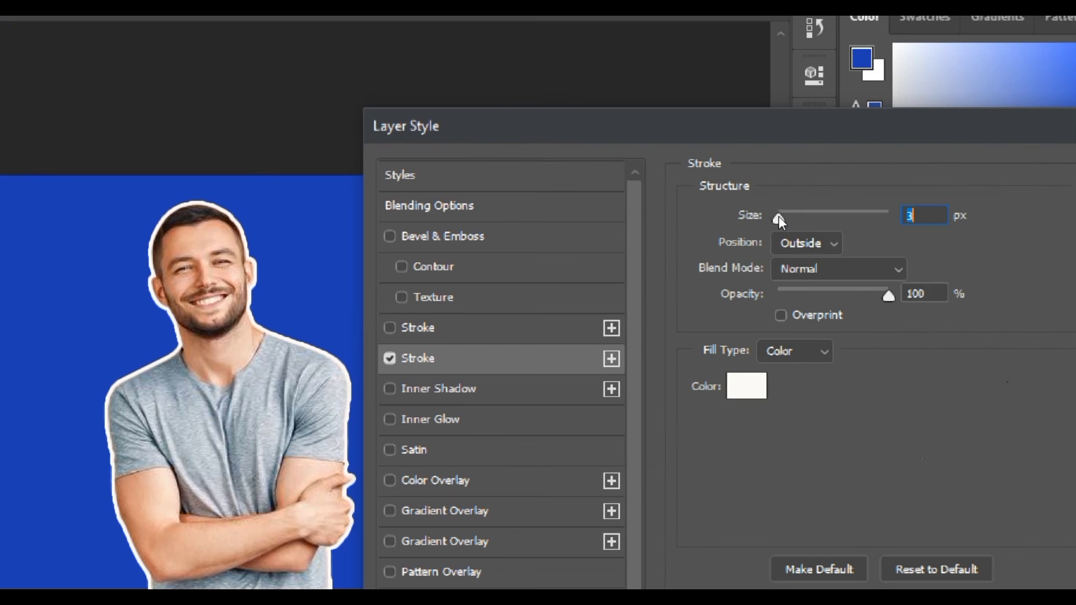
left_click(797, 238)
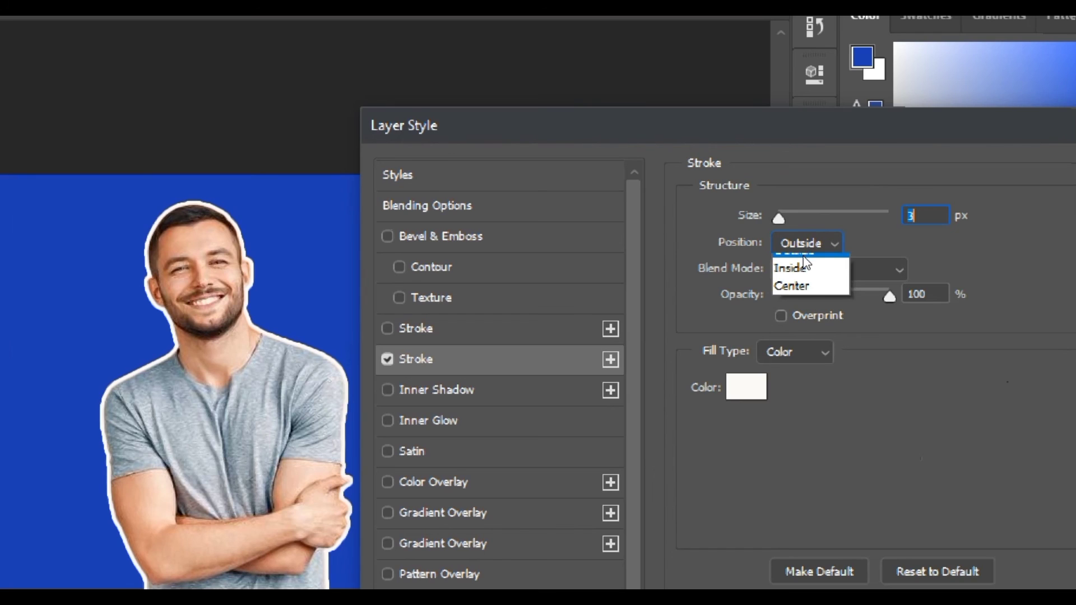
left_click(785, 261)
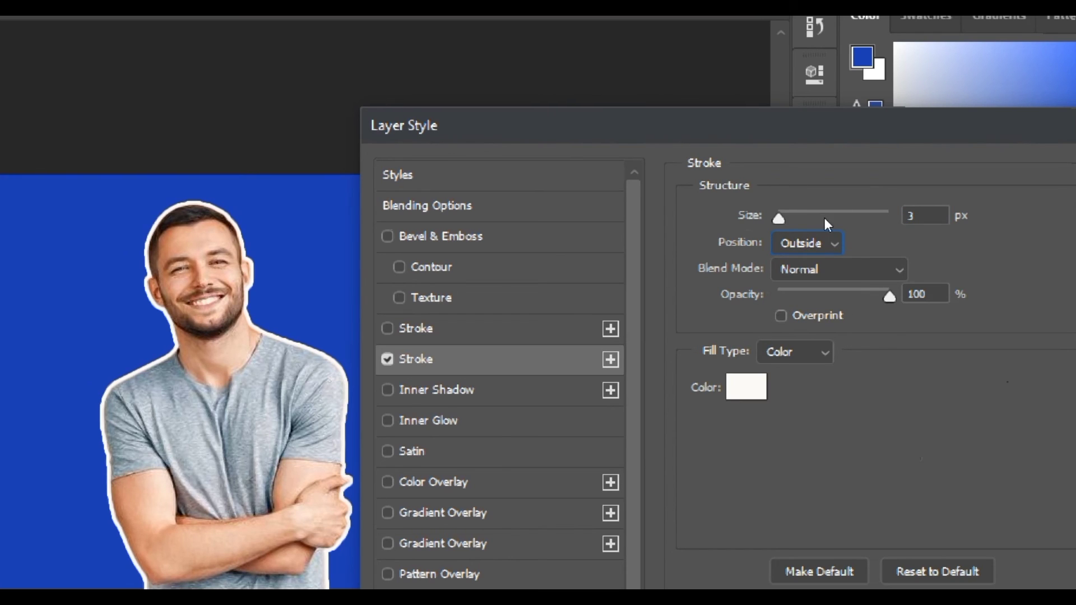
left_click_drag(777, 220, 781, 218)
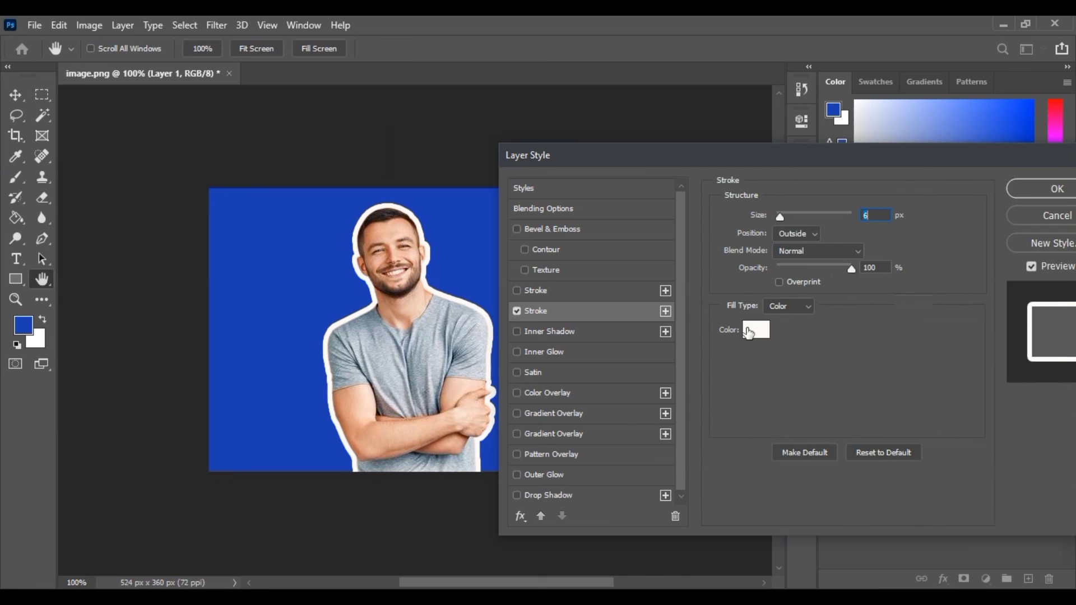
Try blue and green as the stroke colour around the man and finish with white.
left_click(749, 333)
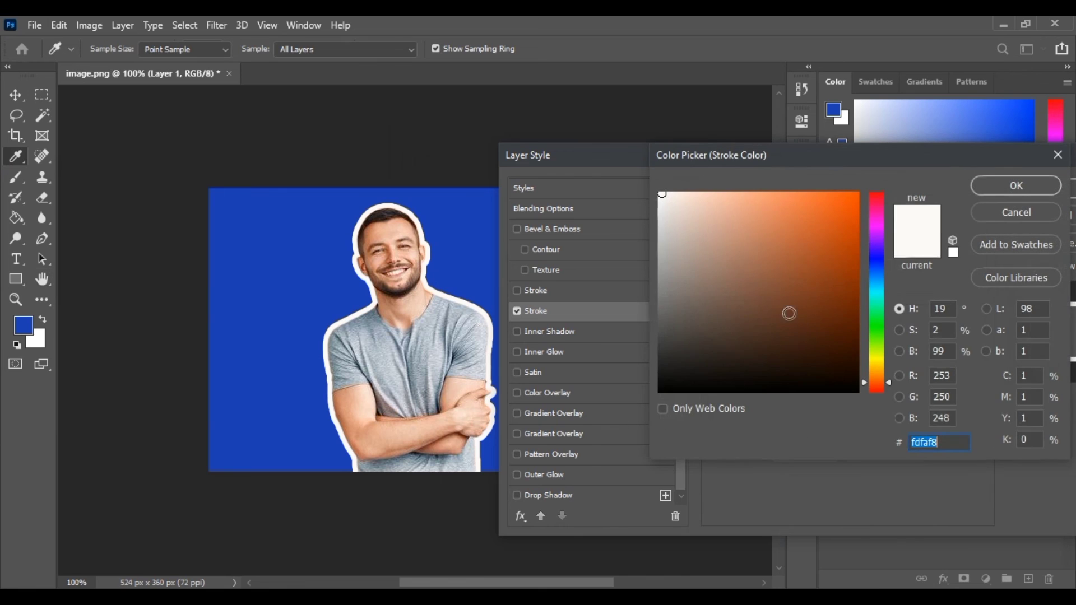
left_click(805, 254)
left_click(876, 261)
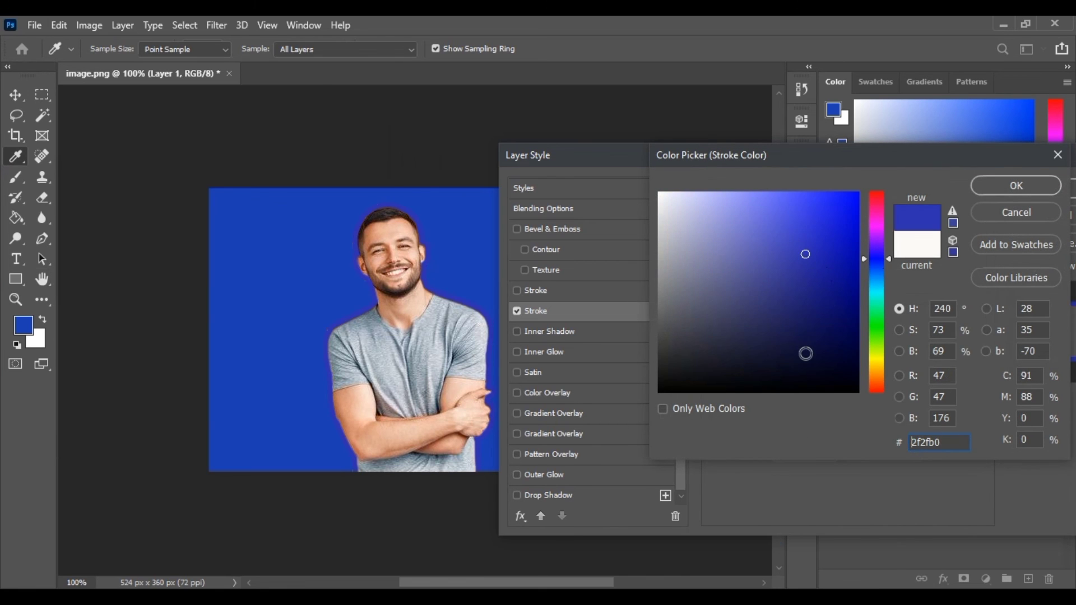
left_click(805, 353)
left_click(875, 317)
left_click(821, 254)
left_click(831, 240)
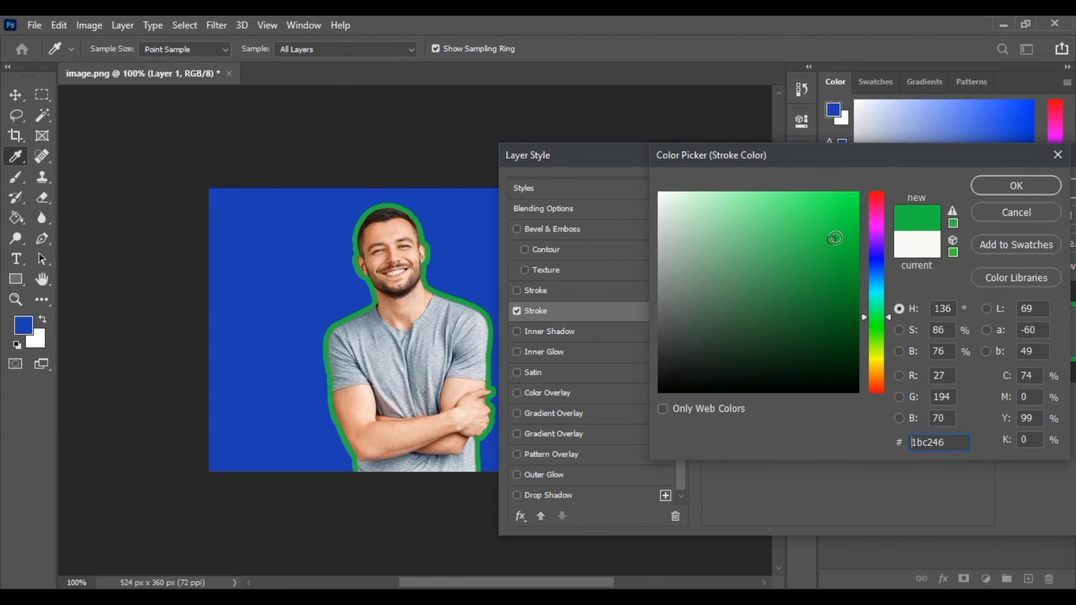
left_click(919, 237)
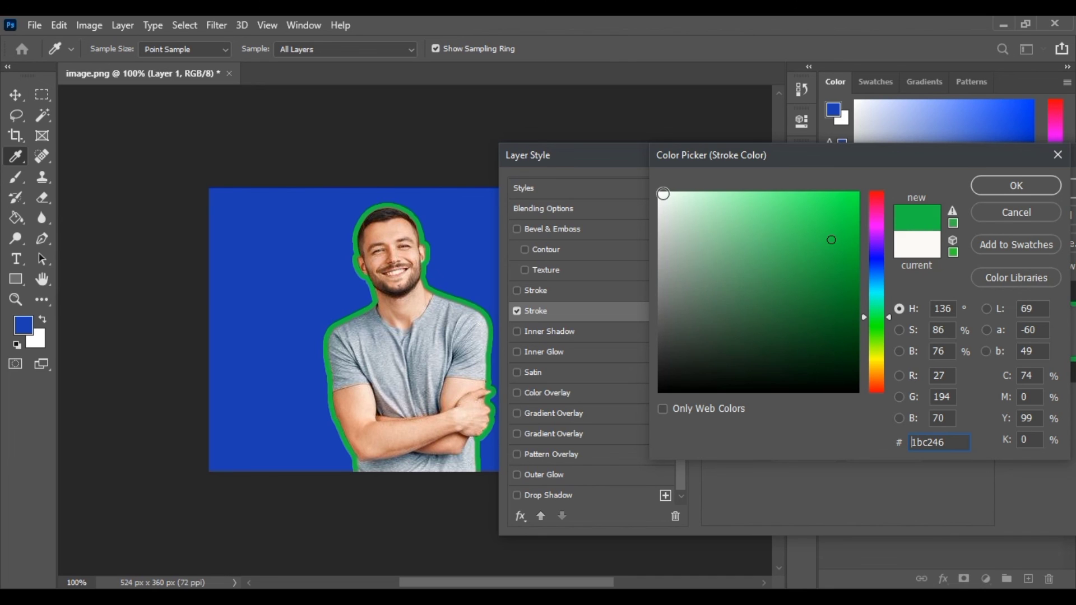
left_click(989, 192)
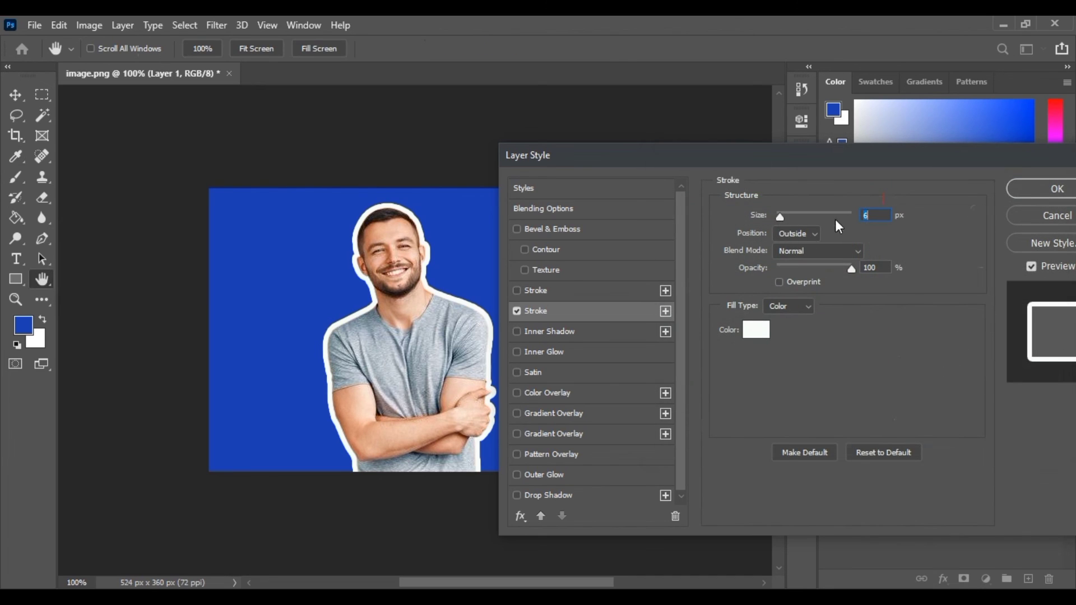
Set the stroke size to 5 px and apply the layer style to the man's photo.
type("5")
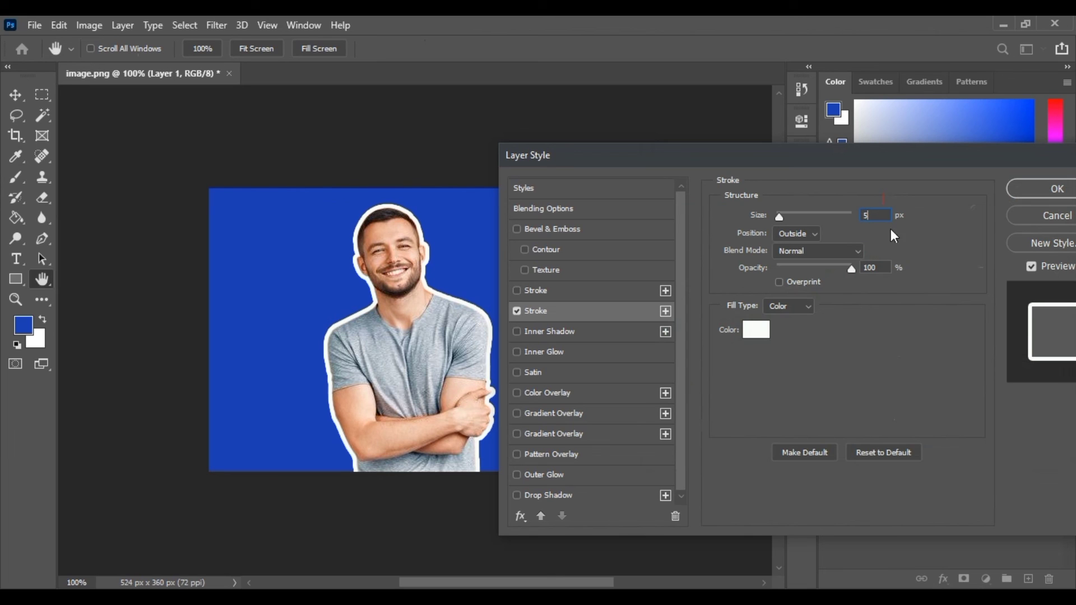
left_click(1034, 191)
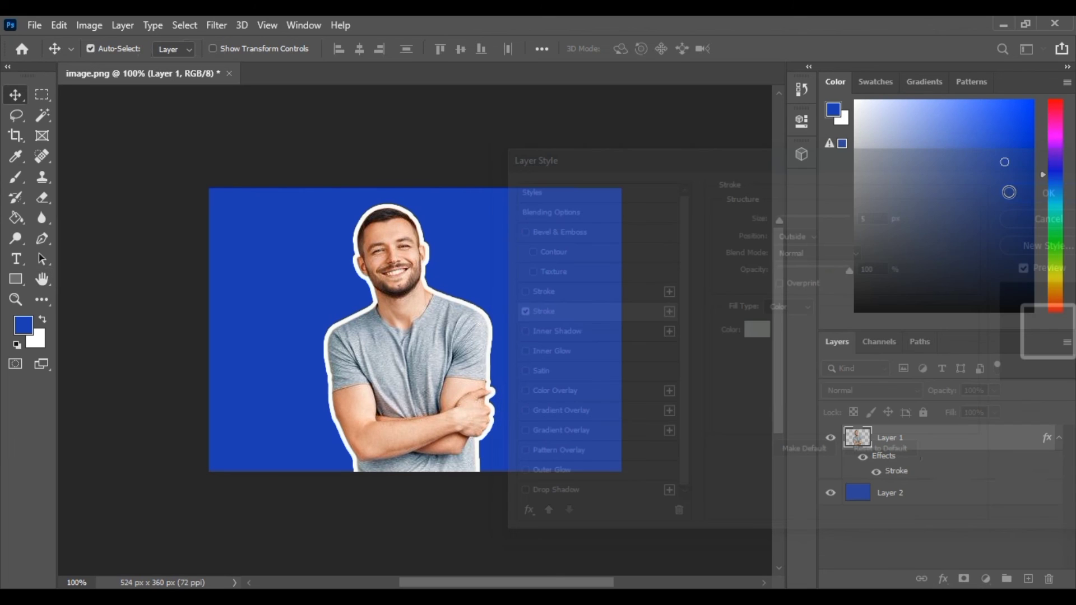